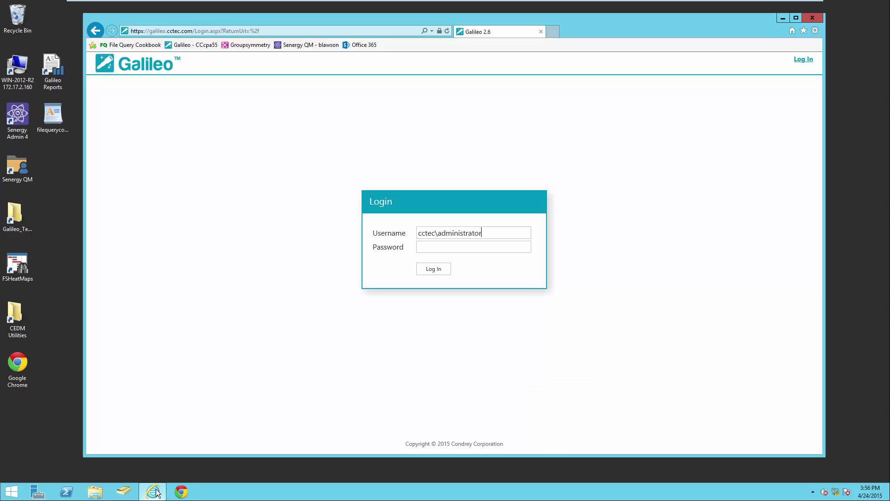
Log in to Galileo by entering the administrator account's password
left_click(429, 247)
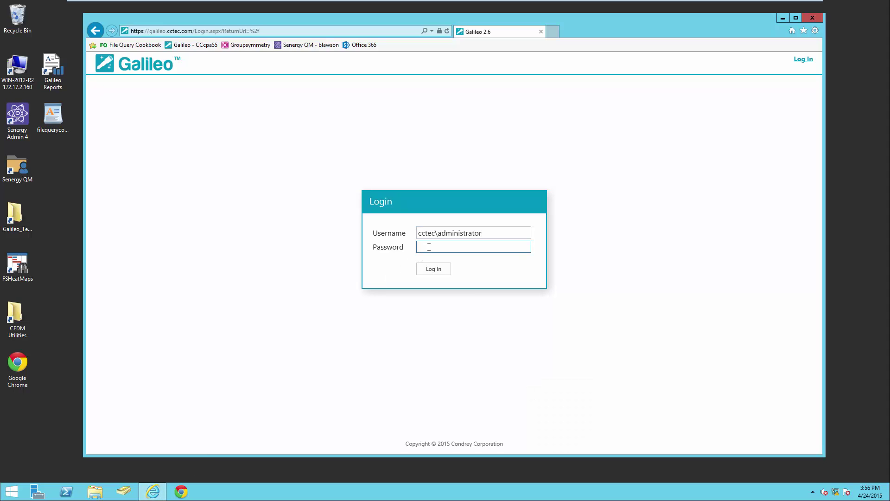
type("*******")
key("Return")
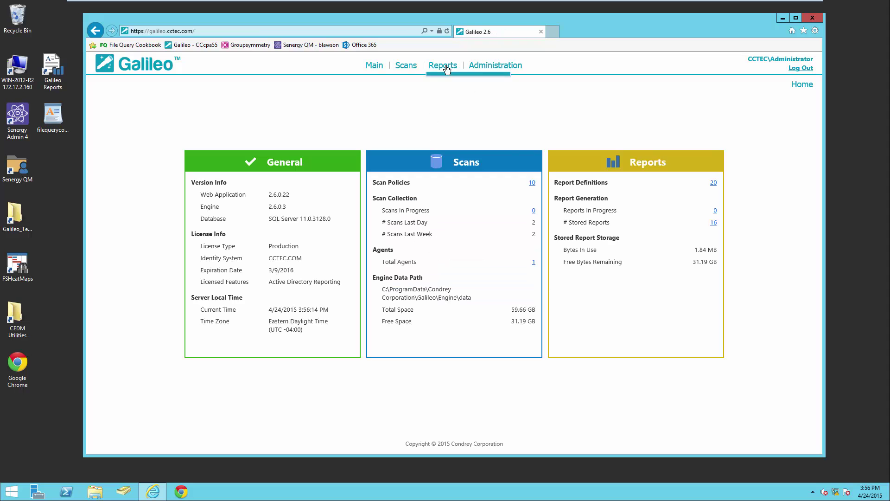
Open the Report Definitions list in a maximized window and review the report types offered for a new definition without adding one
mouse_move(446, 68)
left_click(453, 92)
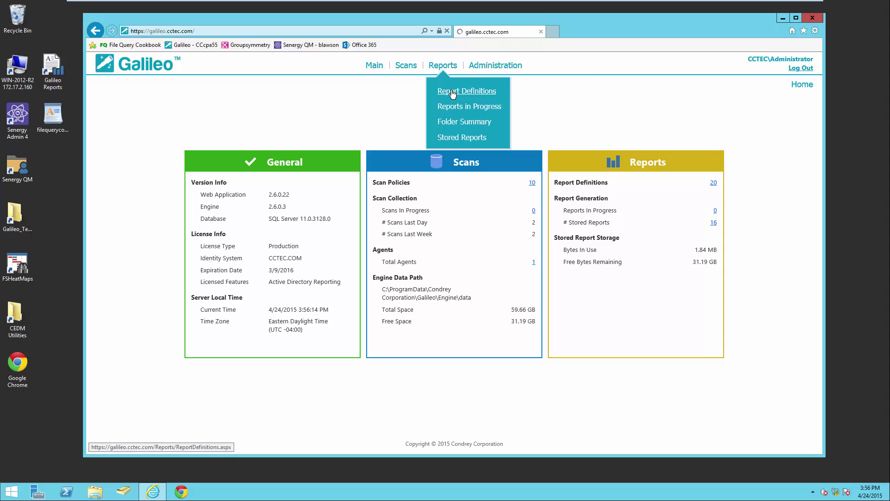
left_click(796, 18)
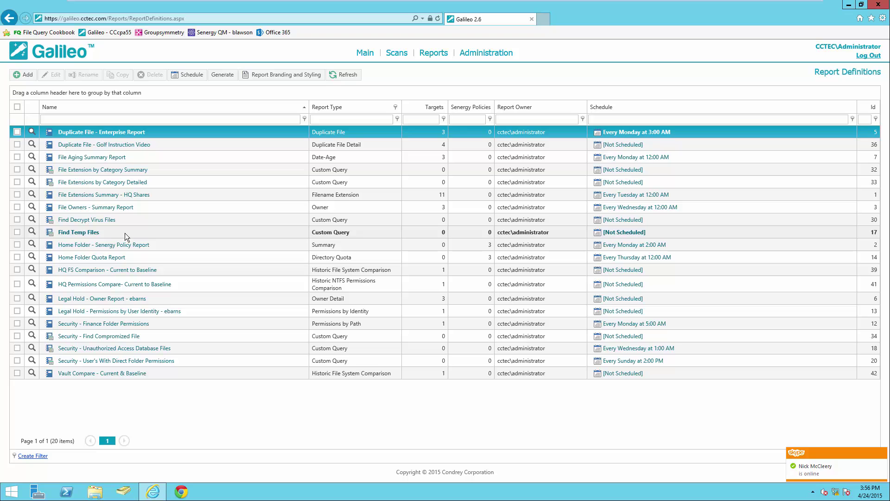
left_click(21, 76)
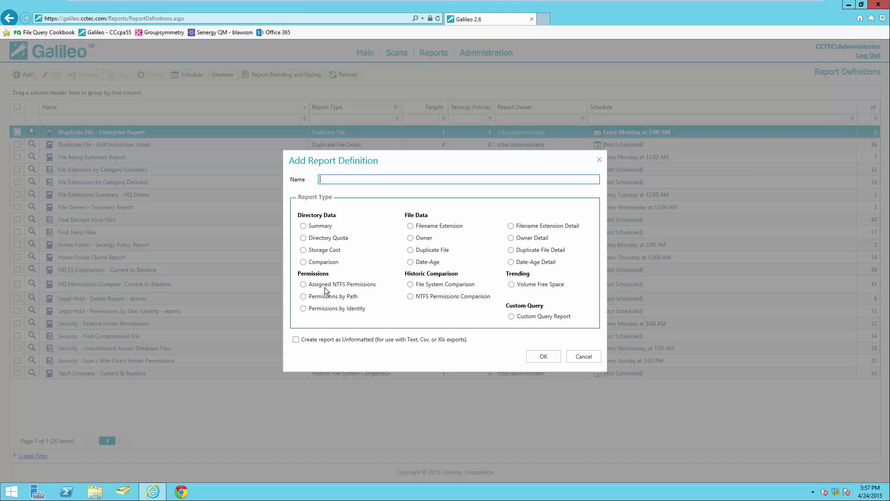
left_click(582, 362)
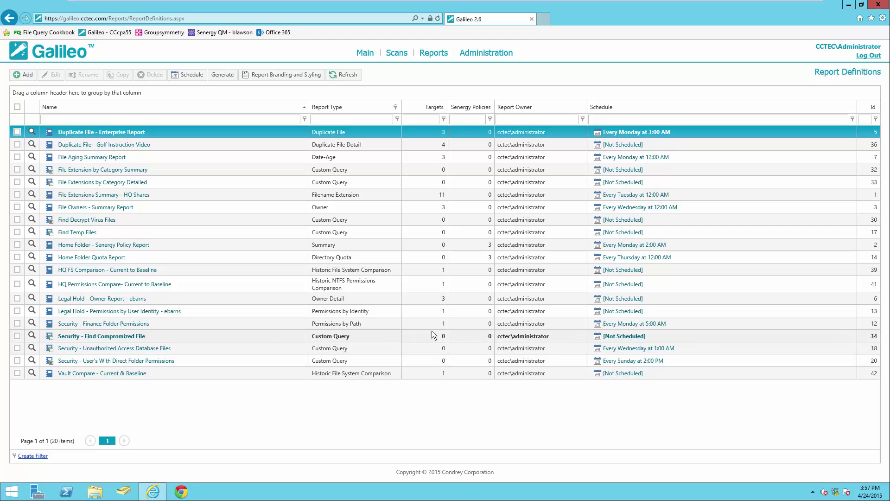
Preview the File Aging Summary Report and drill down from its report data into the file details for 2002
left_click(31, 157)
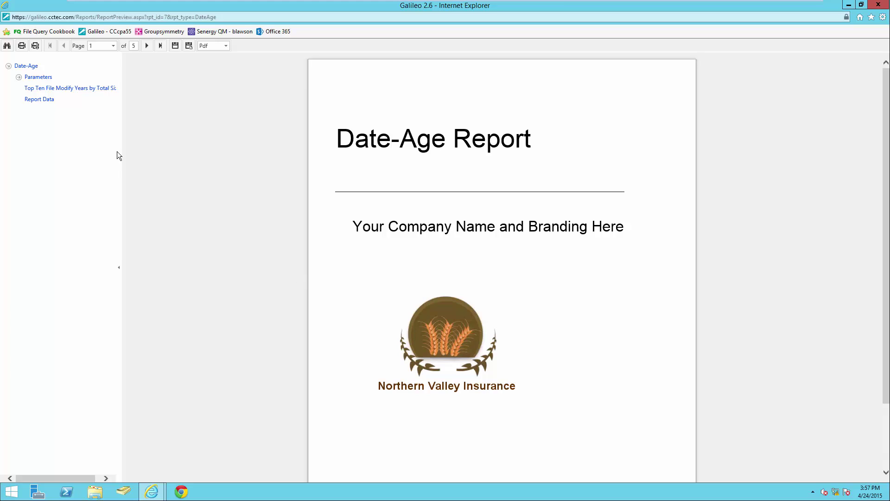
left_click(88, 92)
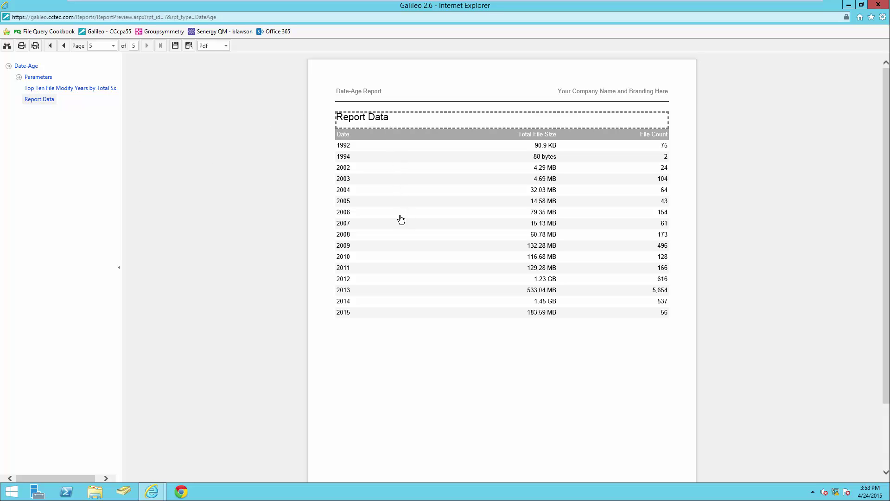
left_click(344, 168)
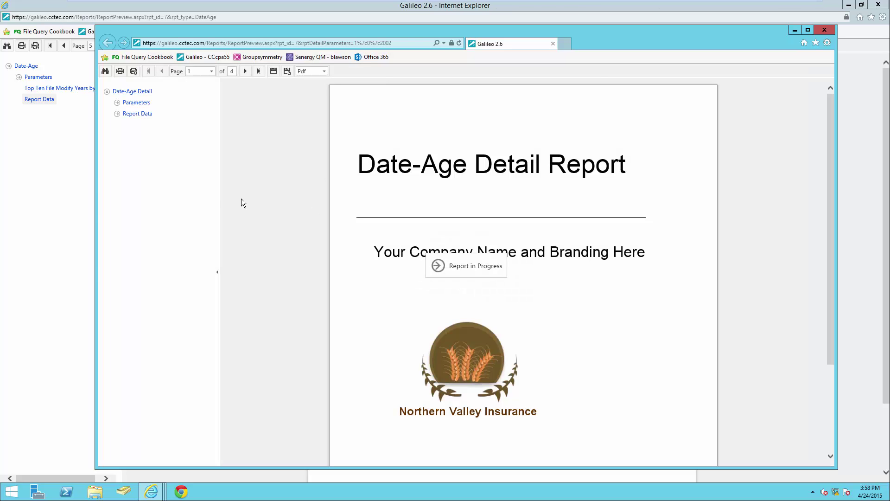
left_click(132, 114)
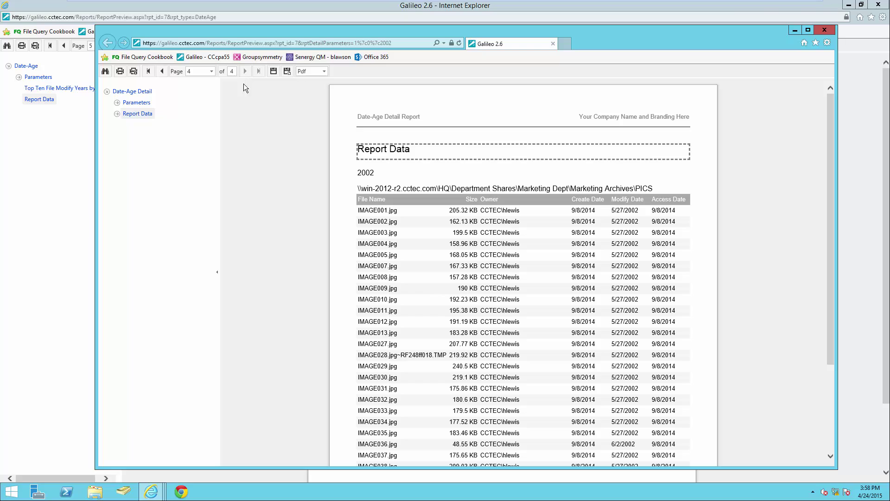
Check the export formats offered for the Date-Age Detail Report, and close both report preview windows
left_click(324, 72)
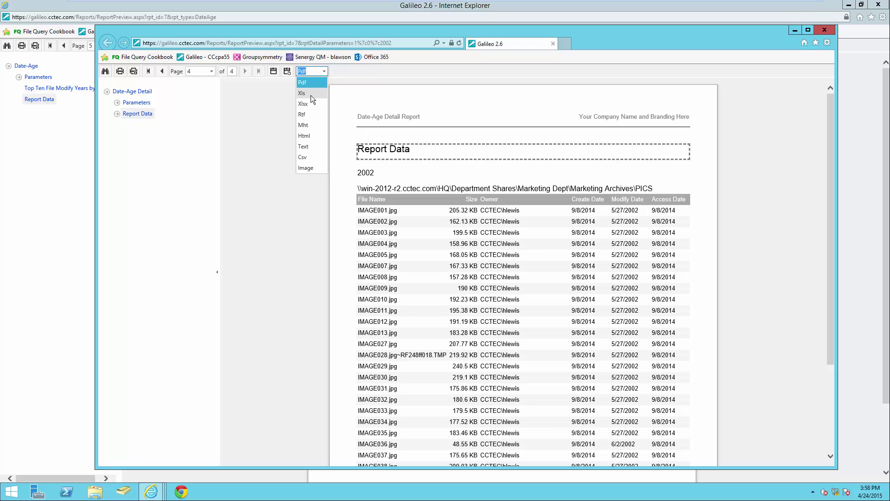
left_click(305, 208)
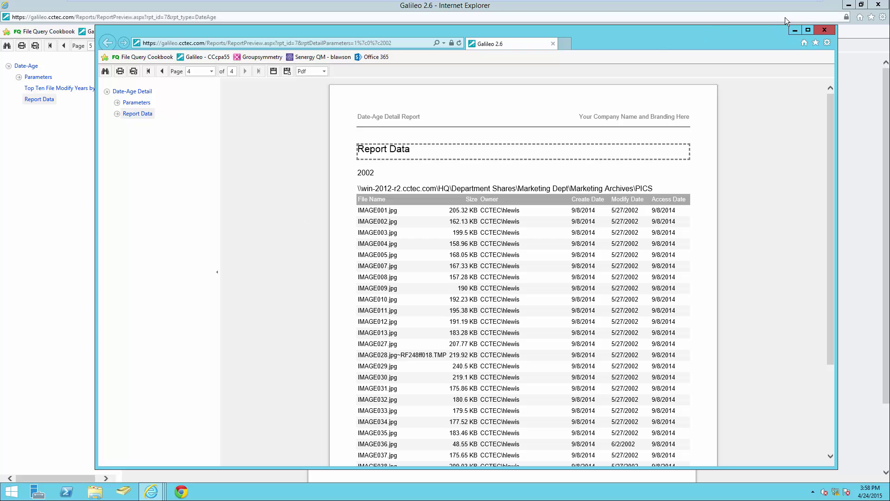
left_click(825, 30)
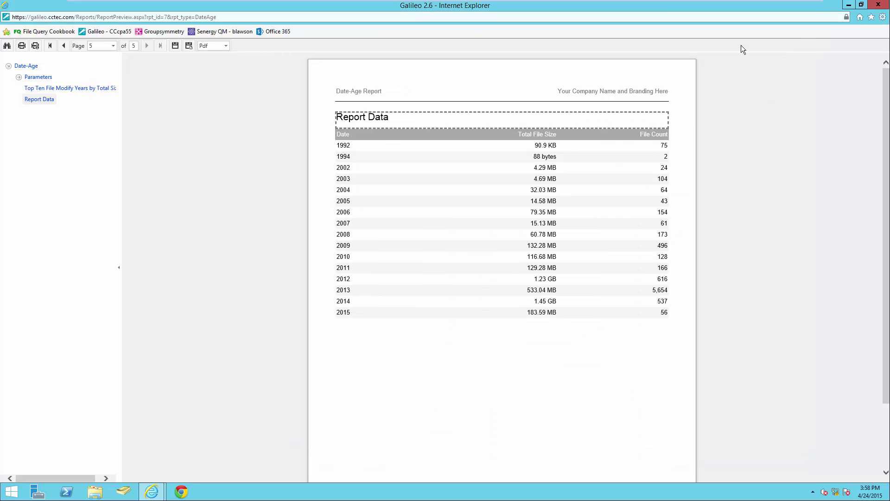
left_click(878, 5)
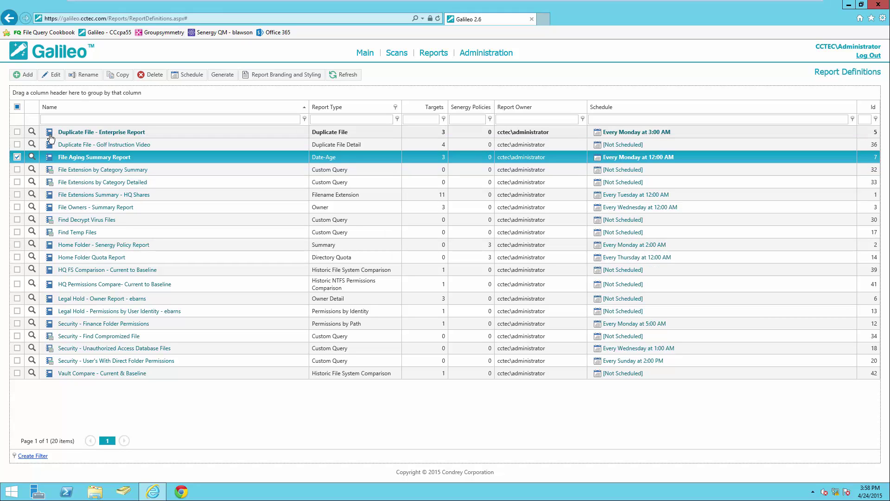
Review the match options and target paths of the Duplicate File - Enterprise Report definition without changing them
left_click(84, 134)
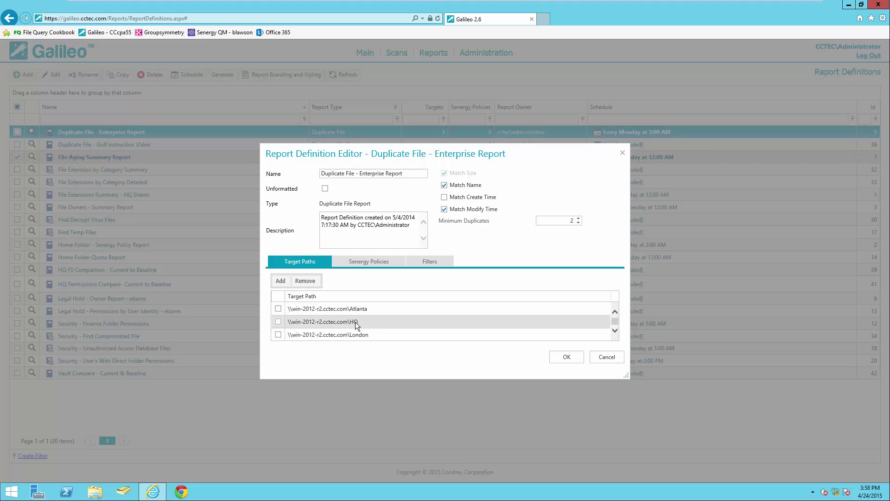
left_click(603, 359)
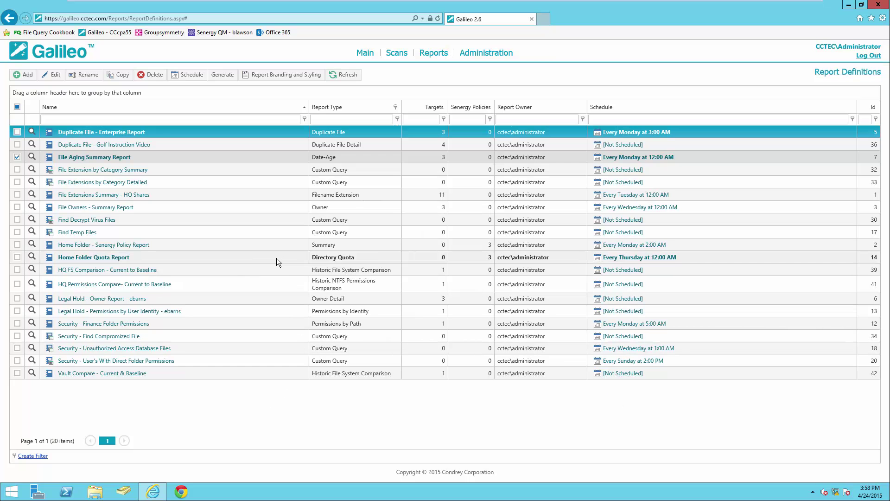
Preview the Duplicate File - Enterprise Report maximized, viewing its Top 10 Duplicates by Size chart and expanded Report Data section
left_click(32, 133)
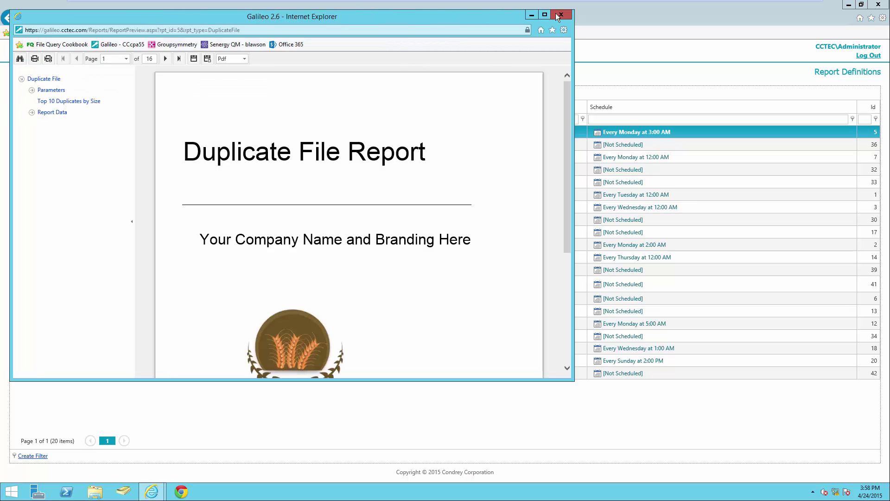
left_click(544, 15)
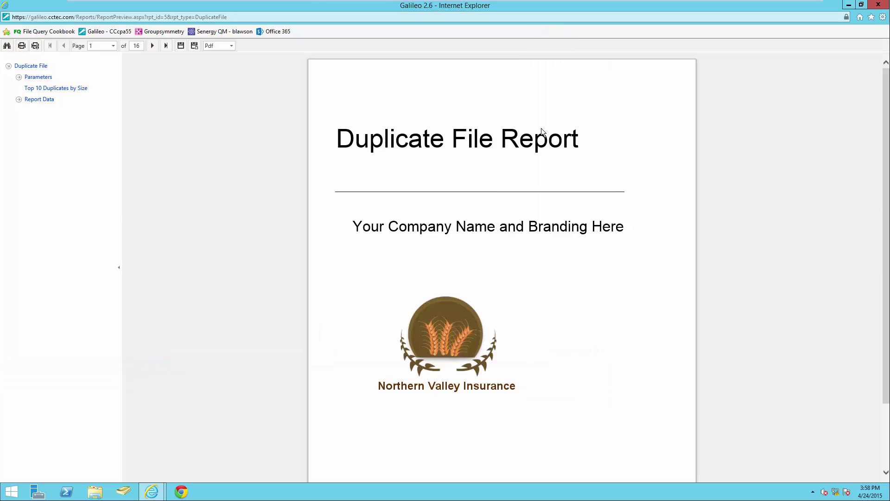
left_click(76, 88)
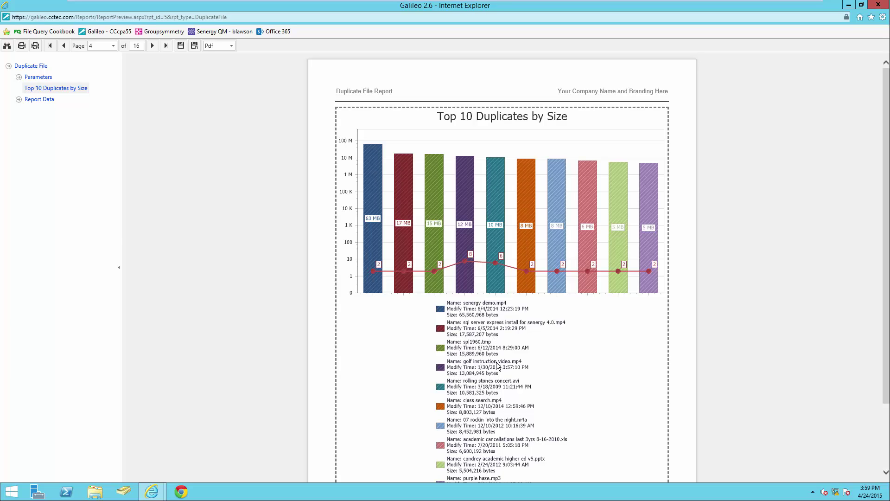
left_click(41, 99)
left_click(18, 100)
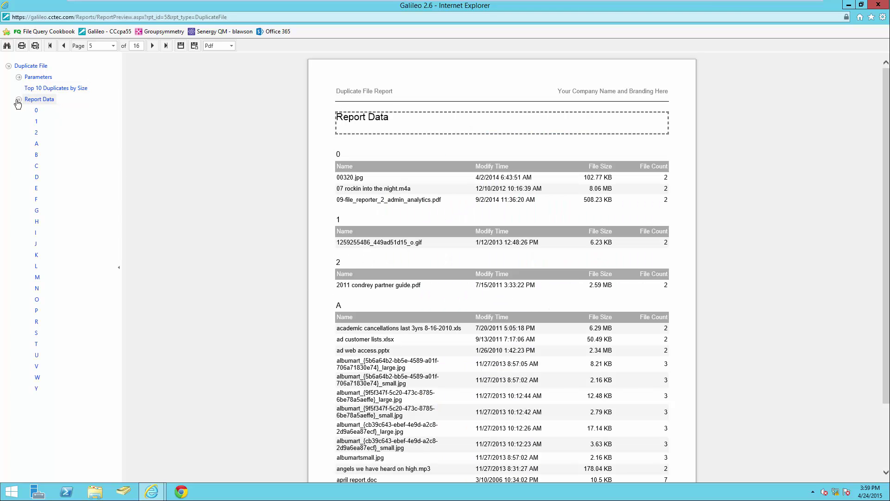
Find golf instruction video.mp4 under the report's G section, view its duplicate file details, and close both report windows
left_click(37, 211)
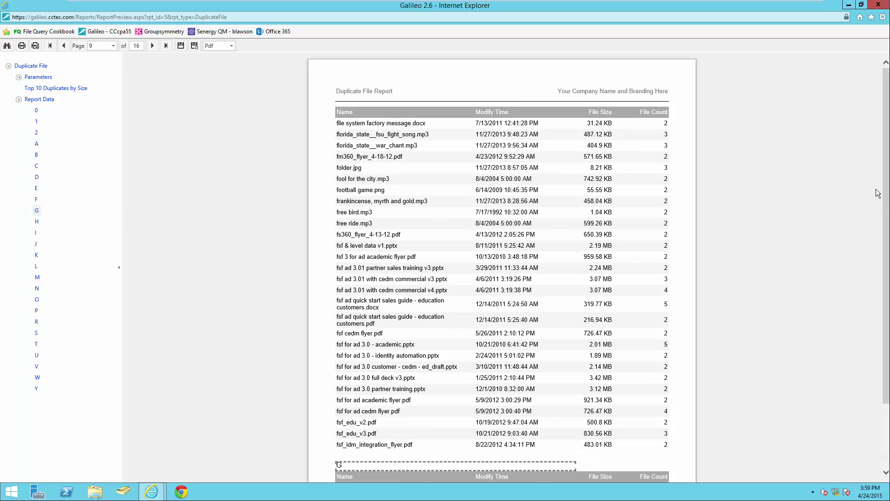
scroll(881, 200, "down", 2)
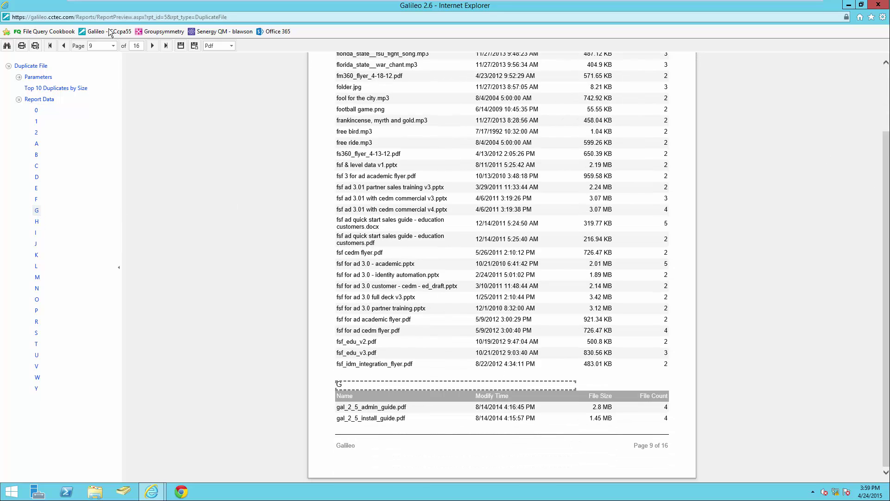
left_click(154, 46)
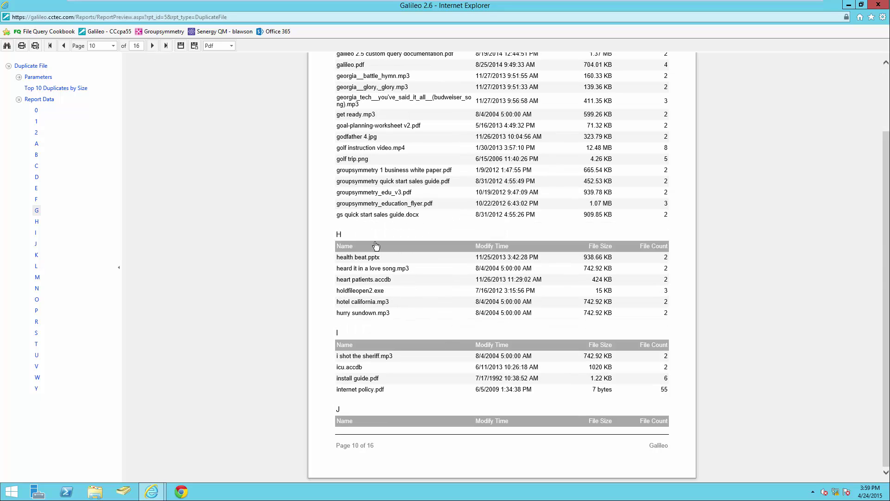
left_click(368, 148)
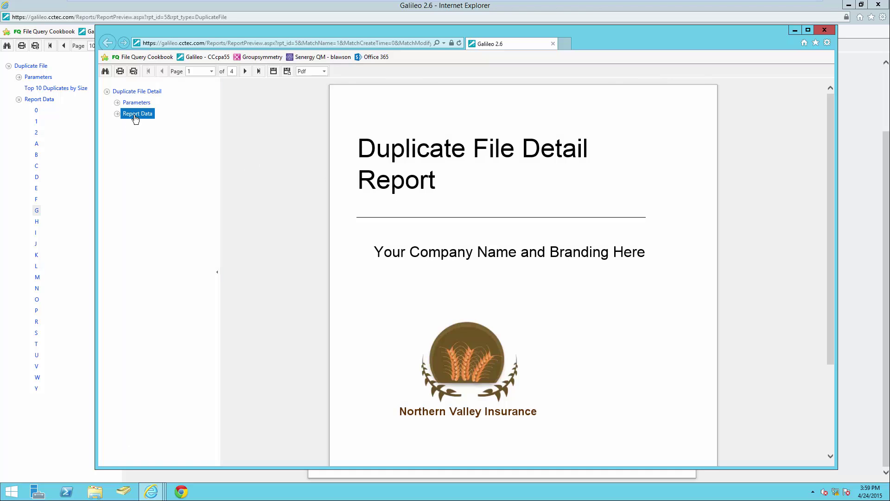
left_click(135, 117)
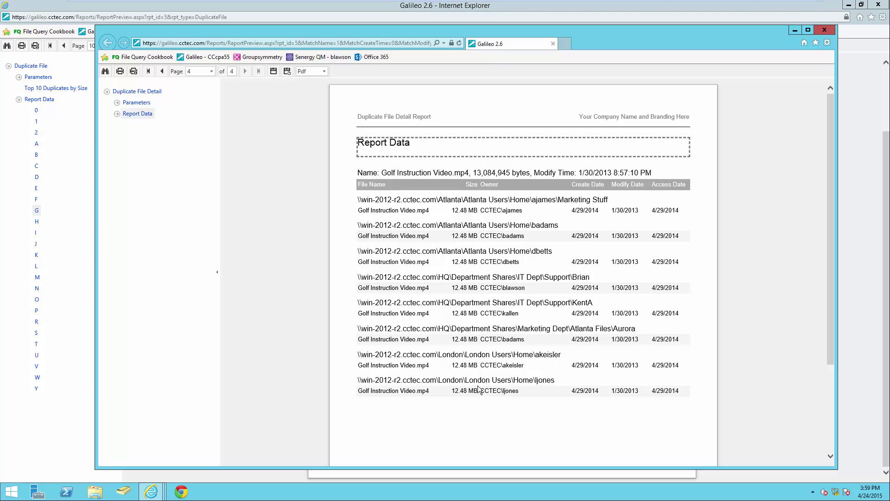
left_click(825, 29)
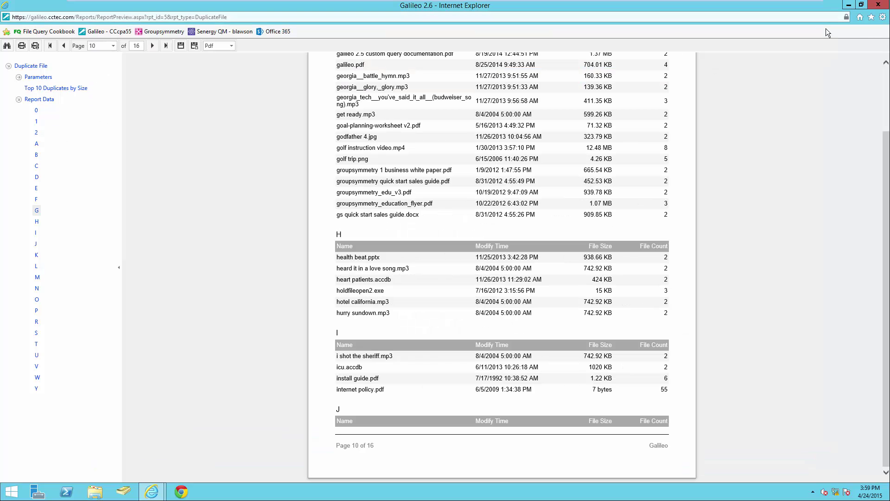
left_click(878, 4)
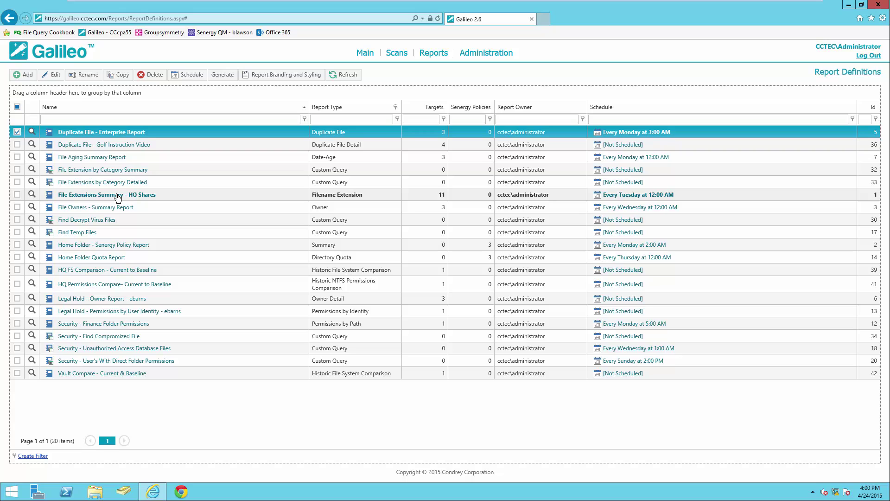
Preview the File Extension by Category Summary report in a maximized window, examine its chart, and close it
left_click(115, 172)
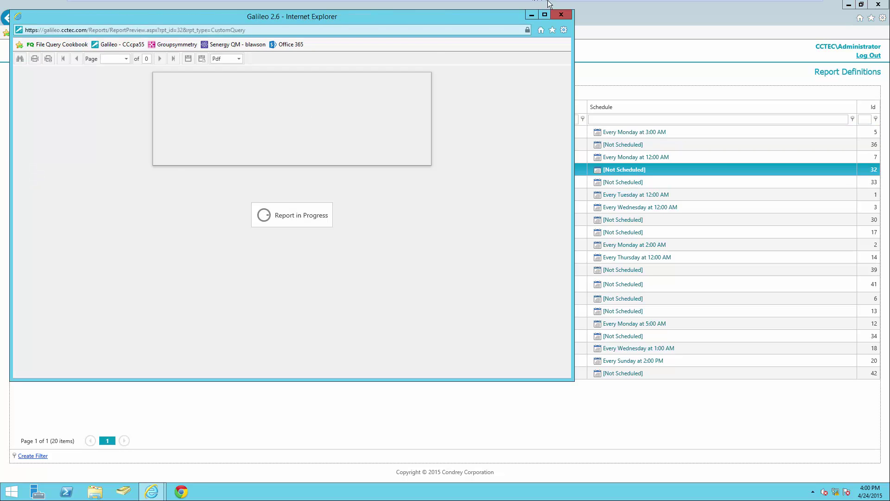
left_click(545, 15)
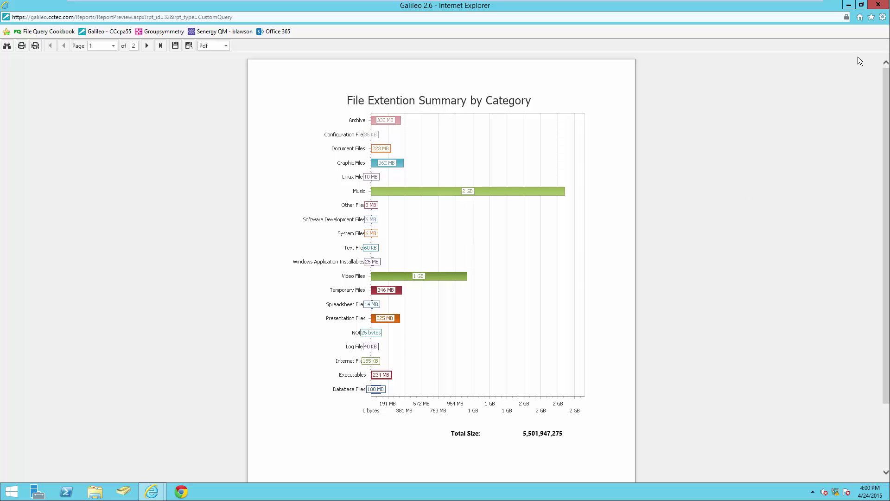
left_click(879, 5)
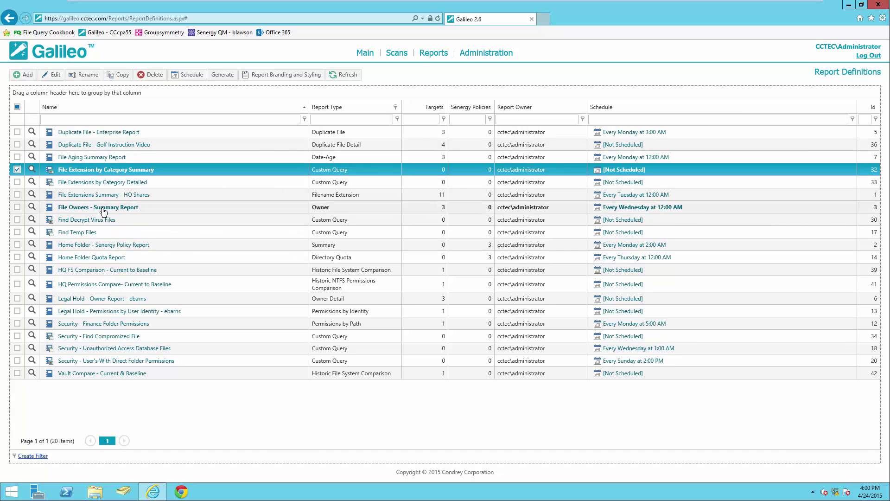
Preview the File Owners - Summary Report maximized, viewing its Top Ten Owners by File Size chart and expanded Report Data section
left_click(31, 207)
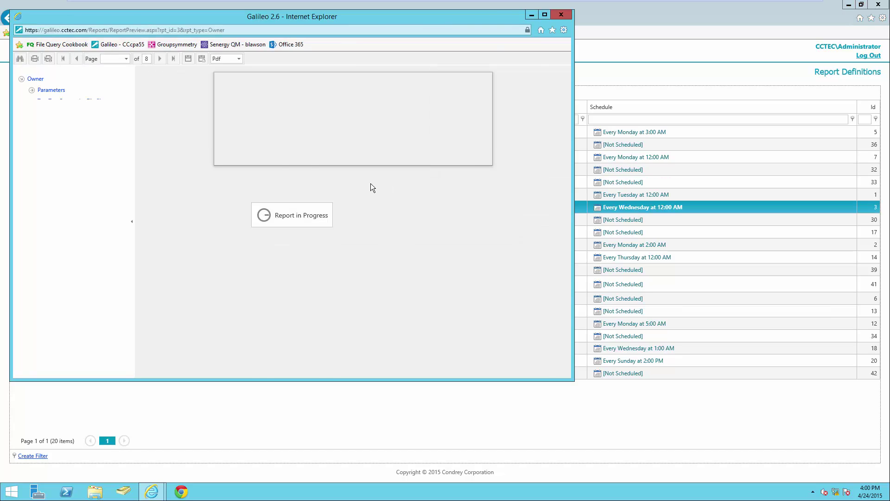
left_click(545, 15)
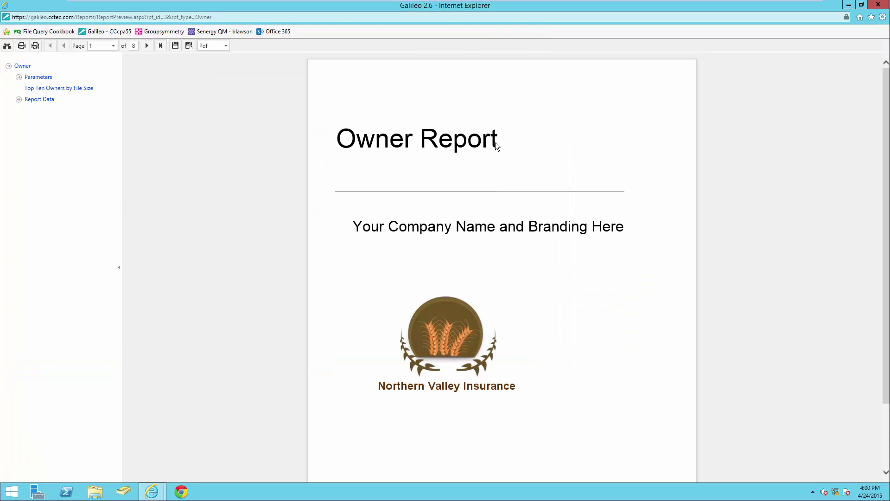
left_click(50, 89)
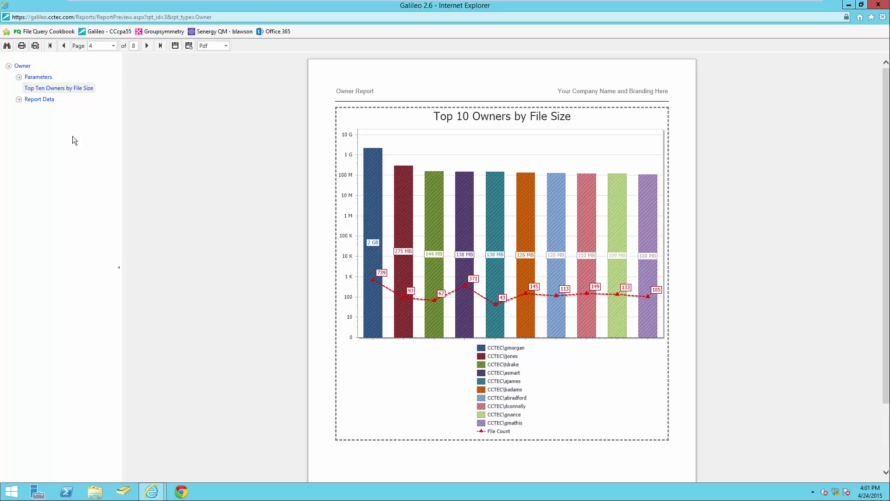
left_click(19, 100)
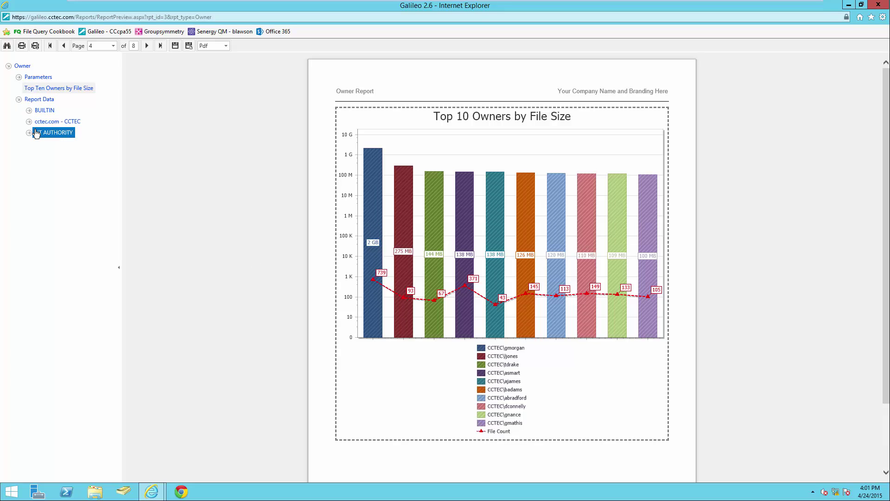
left_click(42, 100)
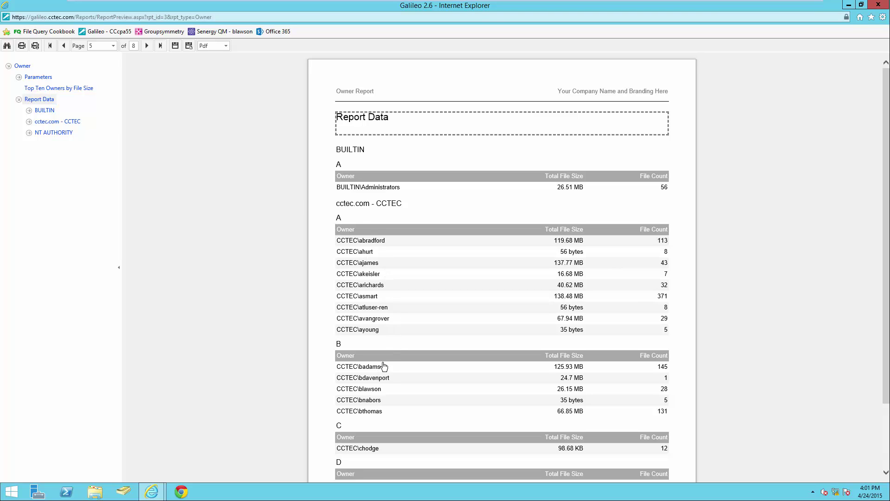
Open the file details of the 2 GB owner under cctec.com - CCTEC section G, review their Report Data, and close both report windows
left_click(28, 122)
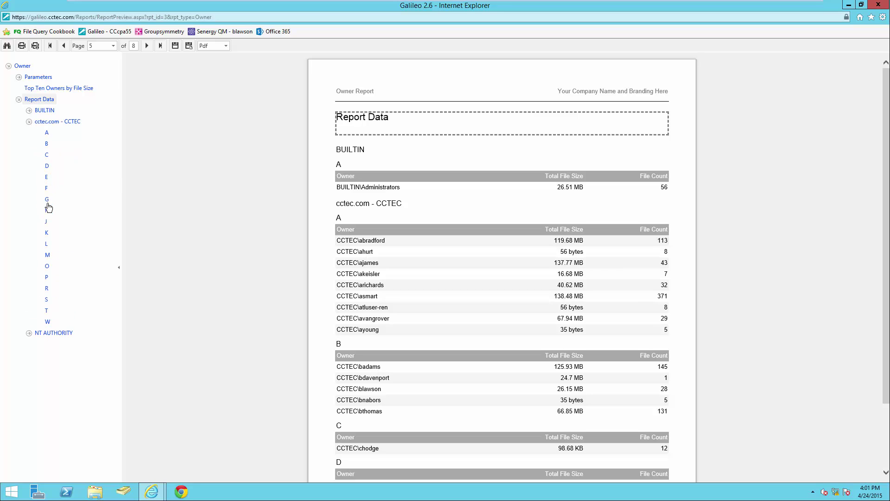
left_click(48, 200)
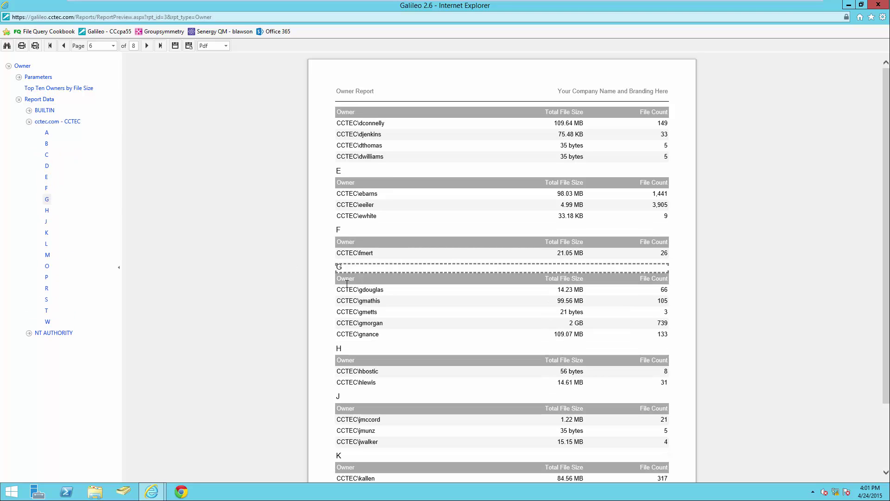
left_click(381, 325)
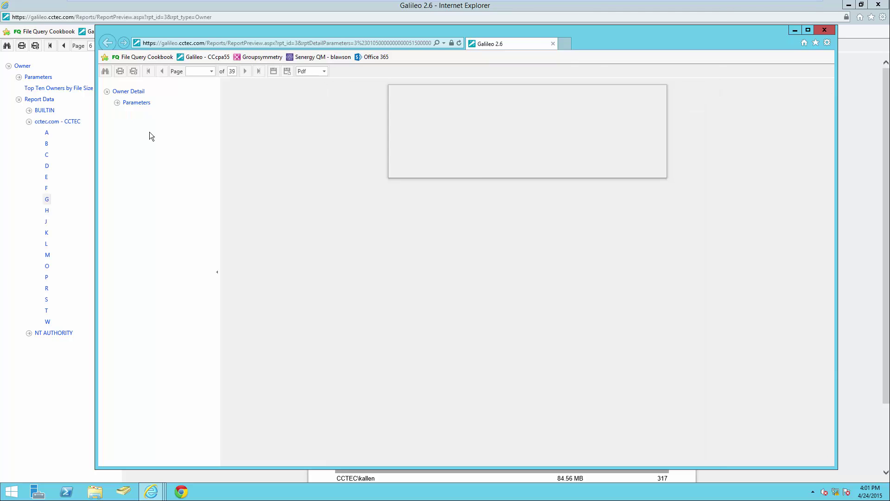
left_click(138, 113)
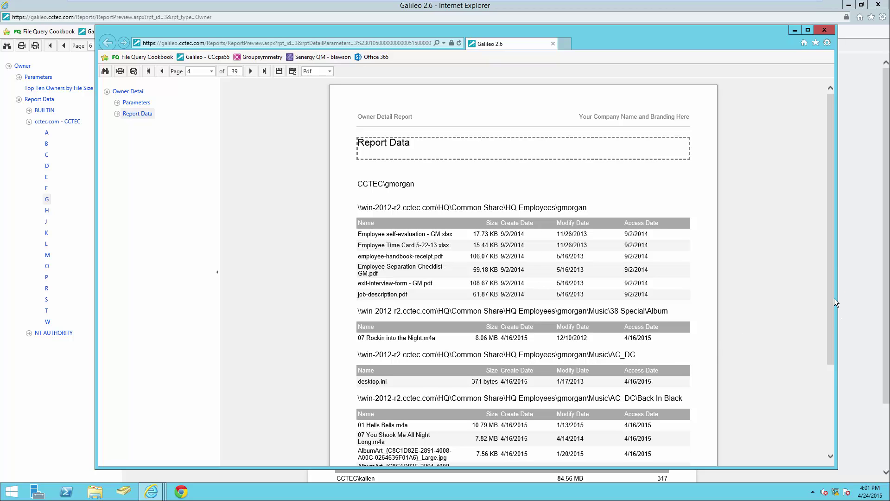
scroll(831, 299, "down", 3)
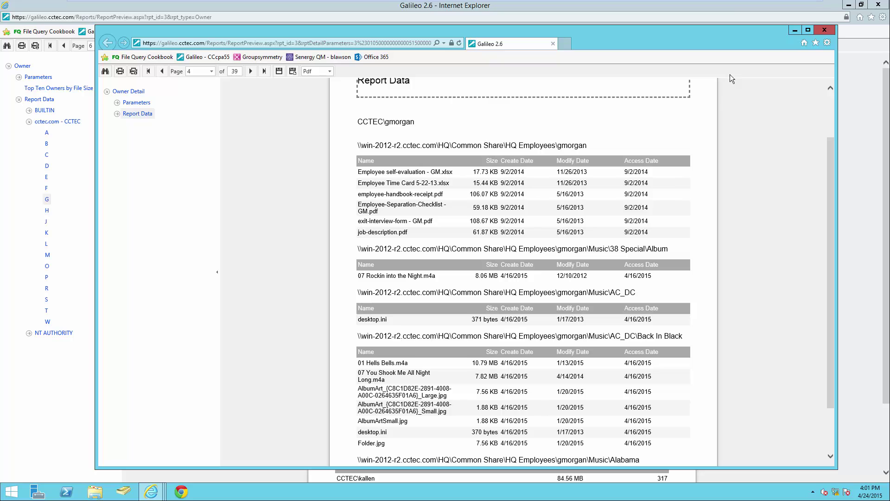
left_click(827, 29)
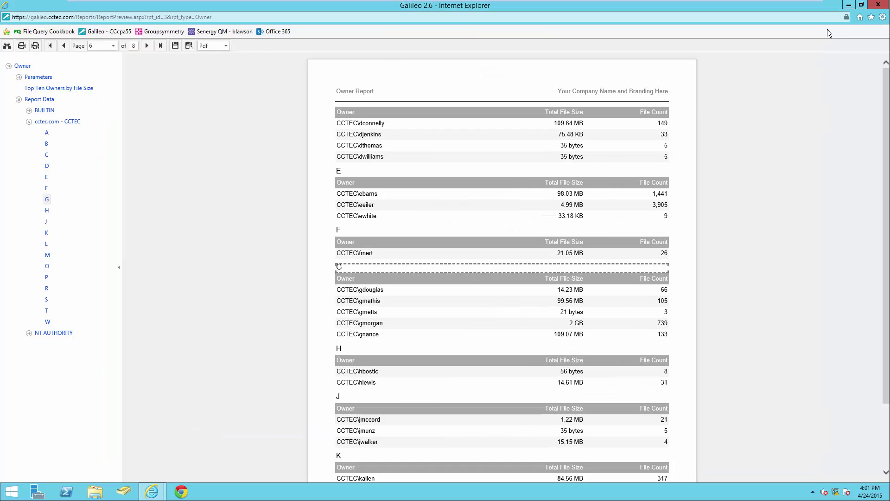
left_click(879, 4)
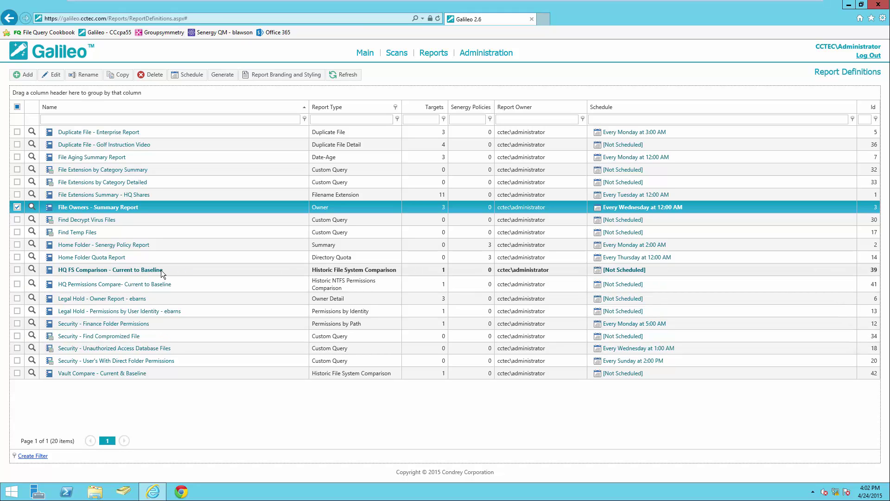
Preview the HQ FS Comparison - Current to Baseline report, viewing its Parameters and the Summary Data charts with the scan totals table
left_click(32, 269)
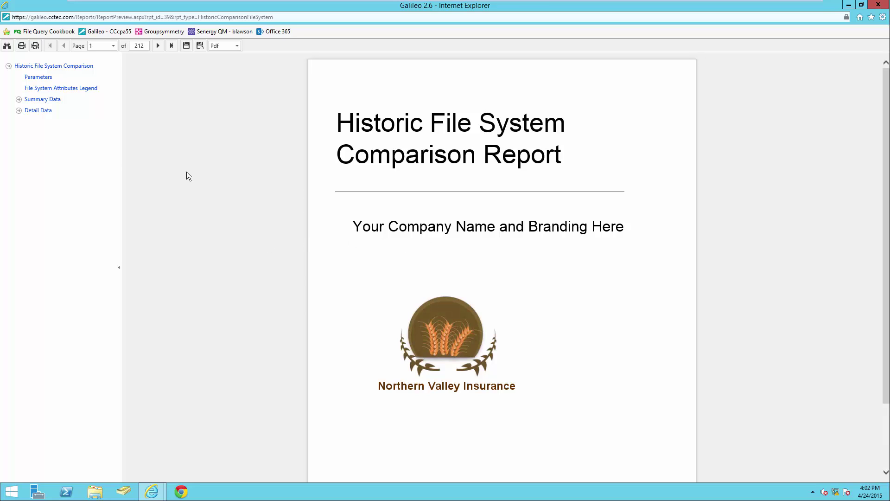
left_click(32, 78)
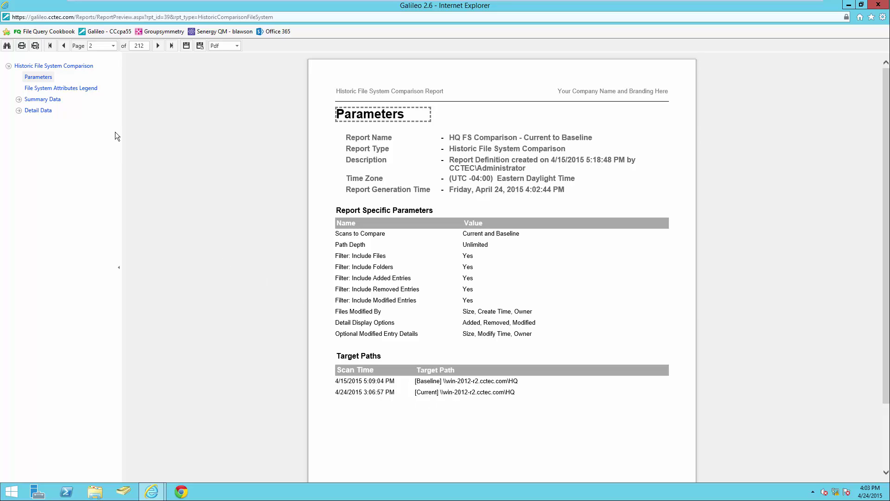
left_click(42, 100)
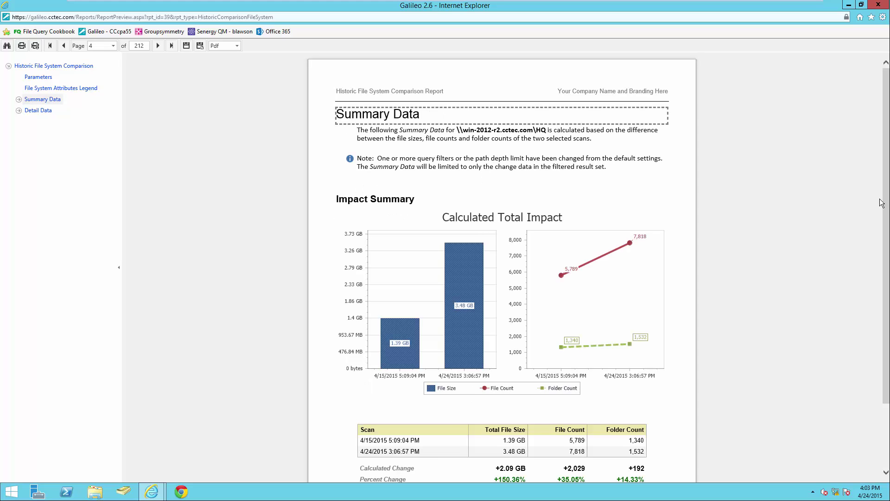
left_click_drag(886, 217, 886, 270)
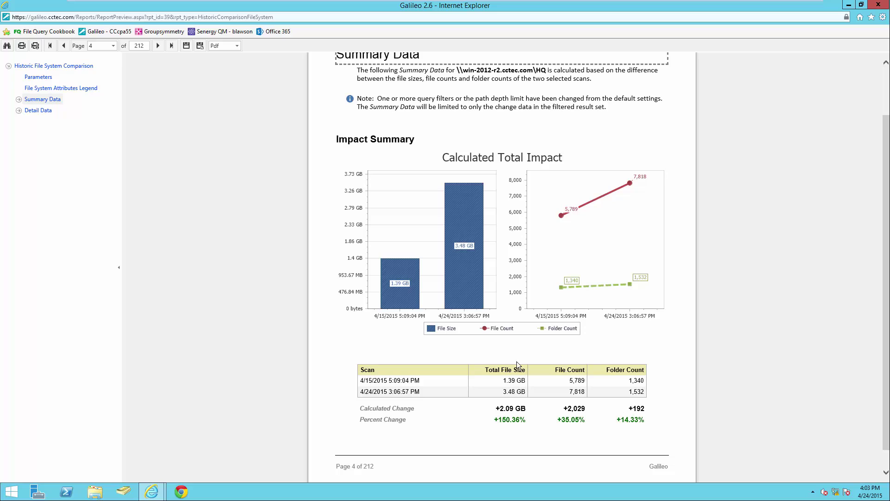
Expand Summary Data and review the added and removed file impact charts and the Change Type Summary
left_click(19, 98)
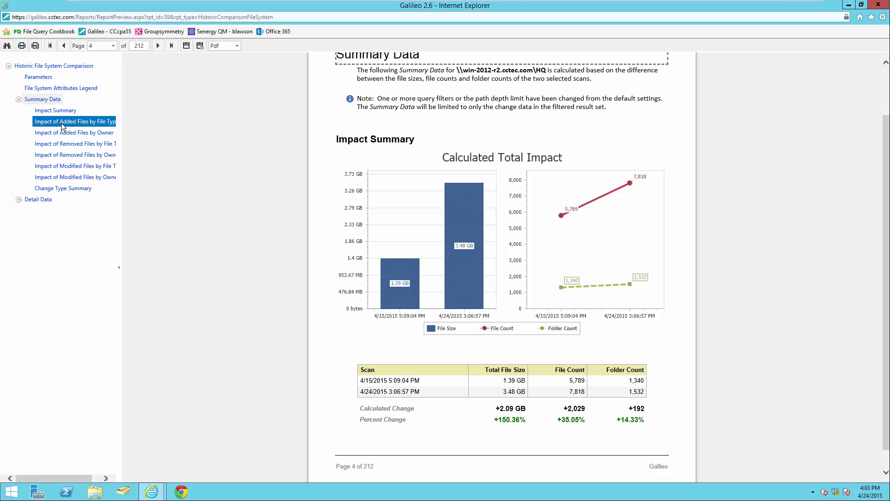
left_click(61, 123)
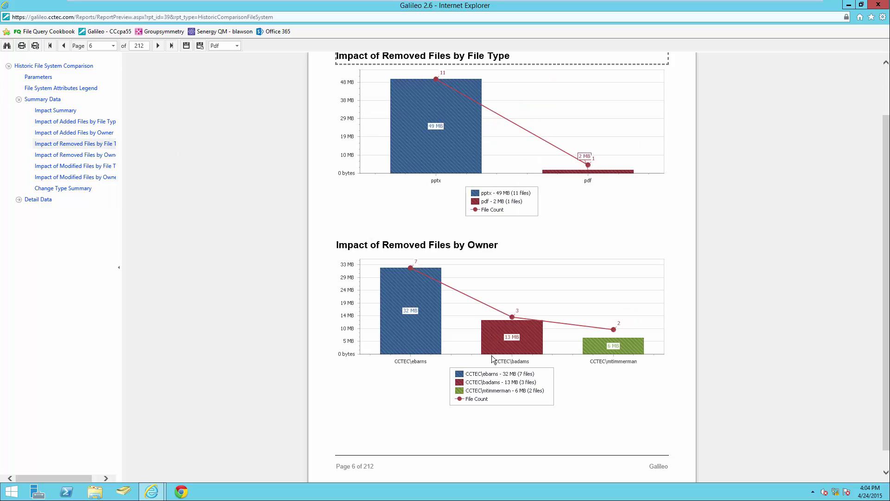
left_click(73, 192)
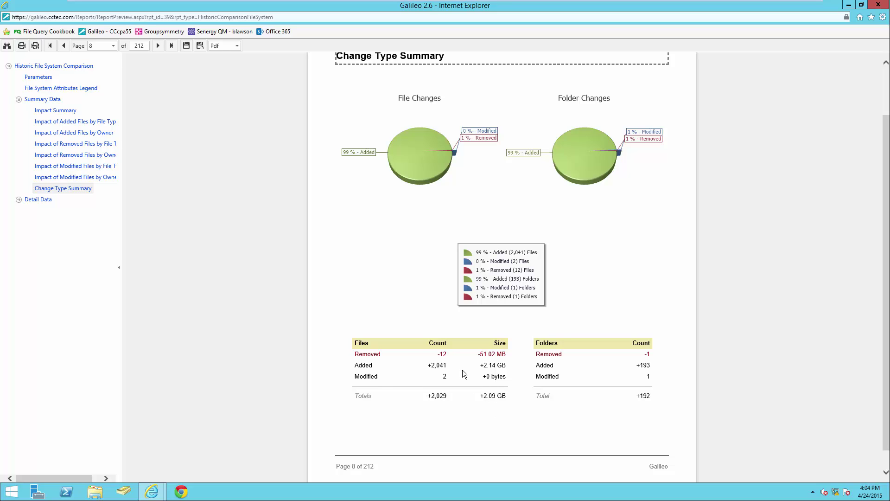
Expand Detail Data, review the first two pages of Added Entries, and close the comparison report
left_click(18, 200)
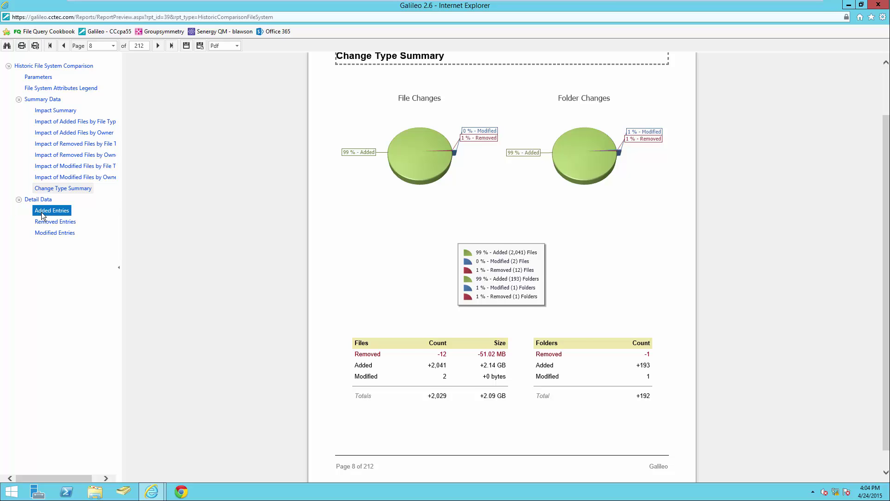
left_click(41, 213)
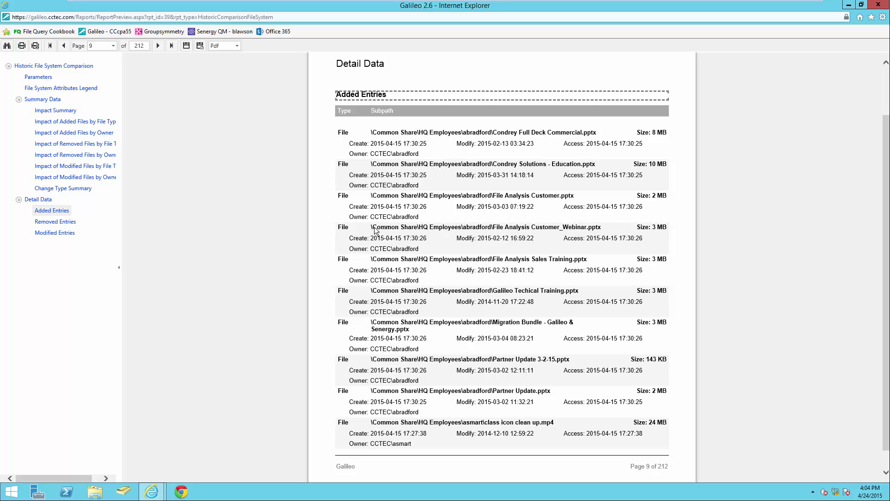
left_click(158, 46)
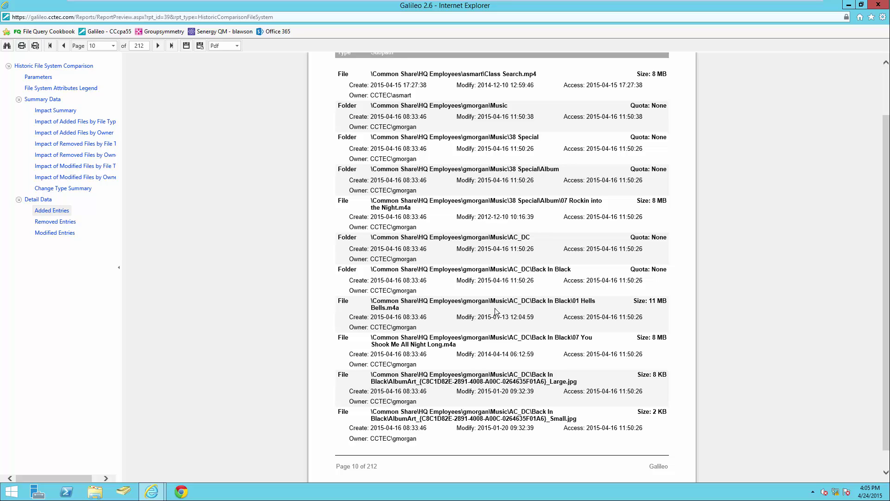
left_click(879, 5)
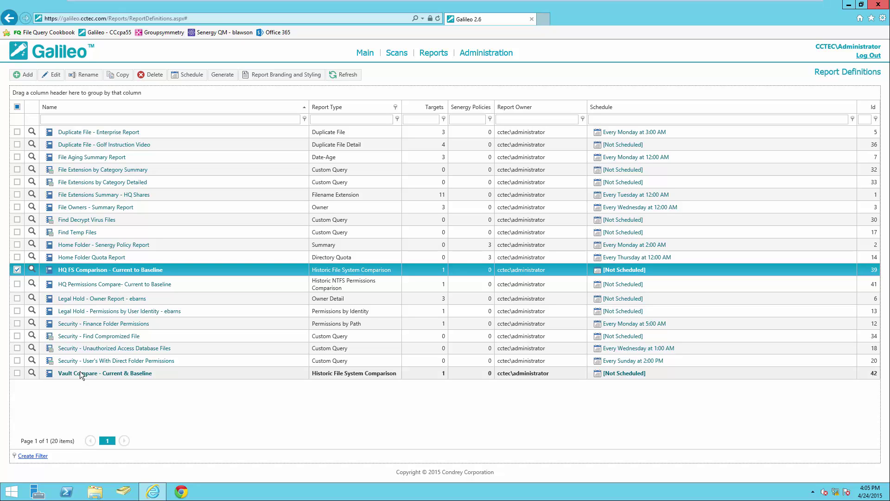
Open the Legal Hold - Permissions by User Identity definition, view the identities available to add, and cancel without changes
left_click(152, 313)
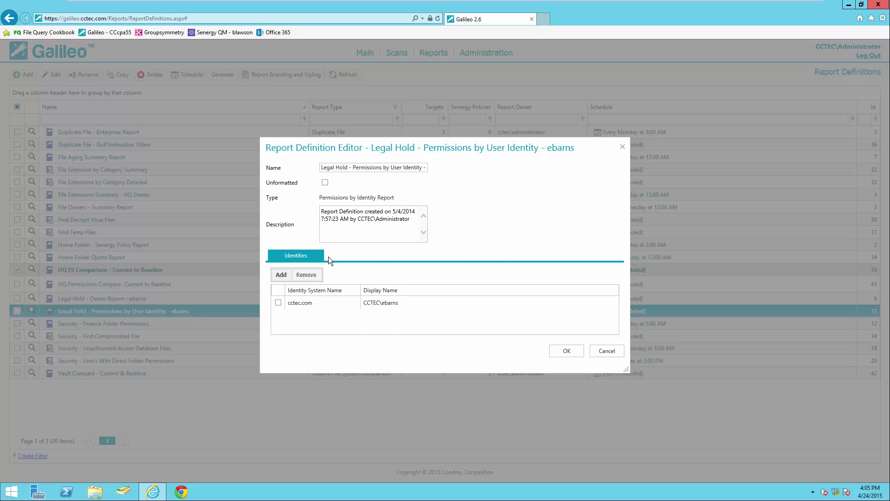
left_click(281, 274)
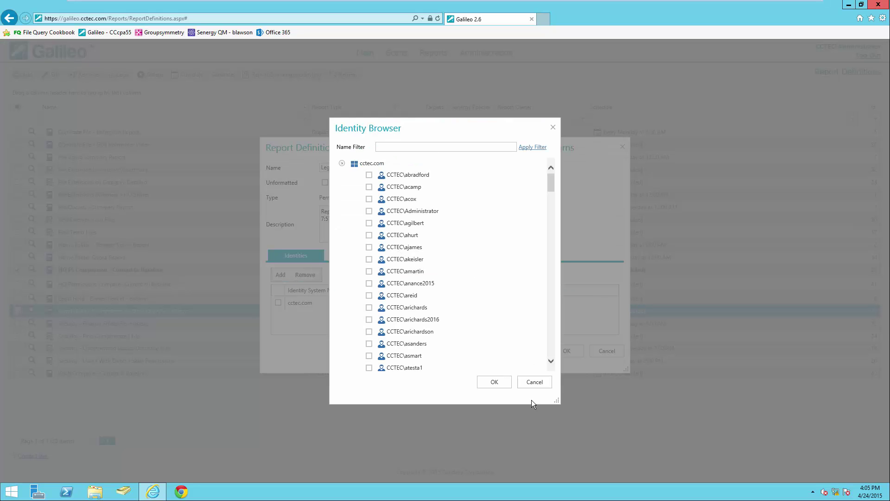
left_click(534, 383)
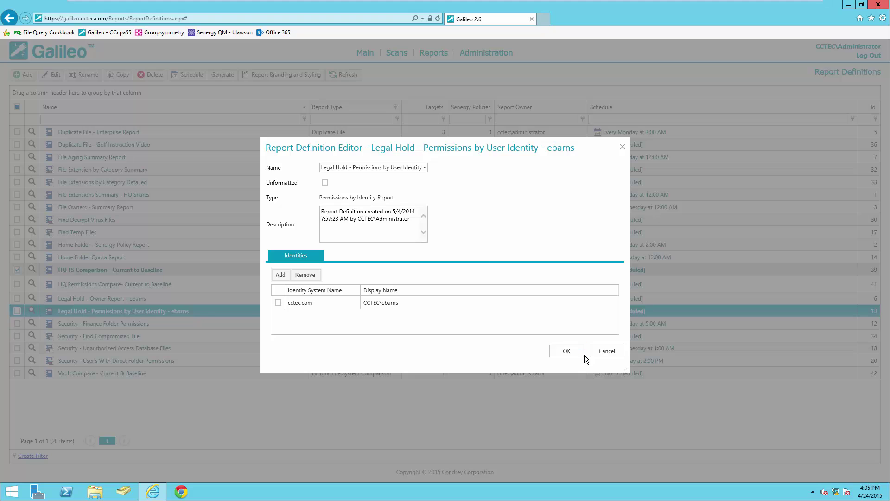
left_click(603, 351)
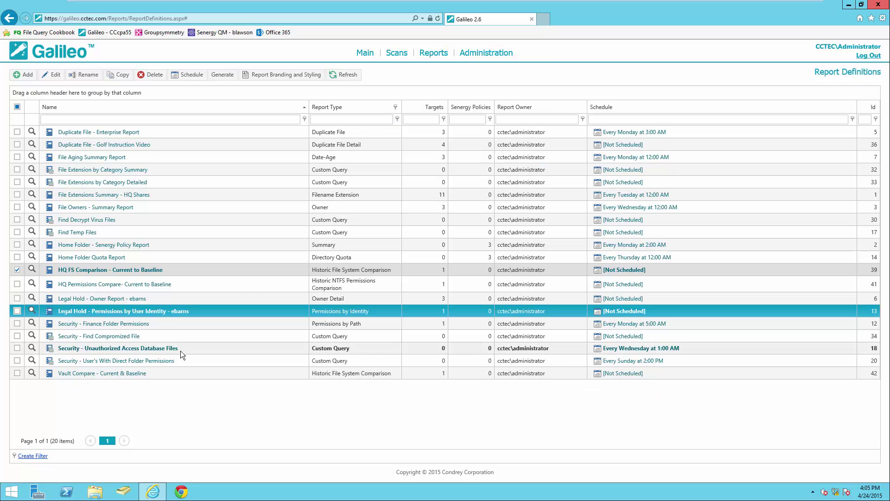
Preview the Legal Hold - Permissions by User Identity report, review the path access list in Report Data, and close it
left_click(30, 310)
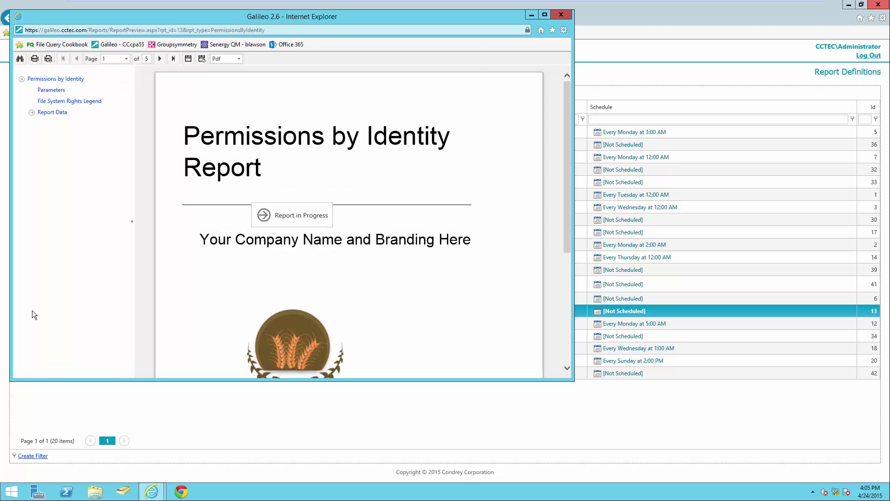
left_click(60, 112)
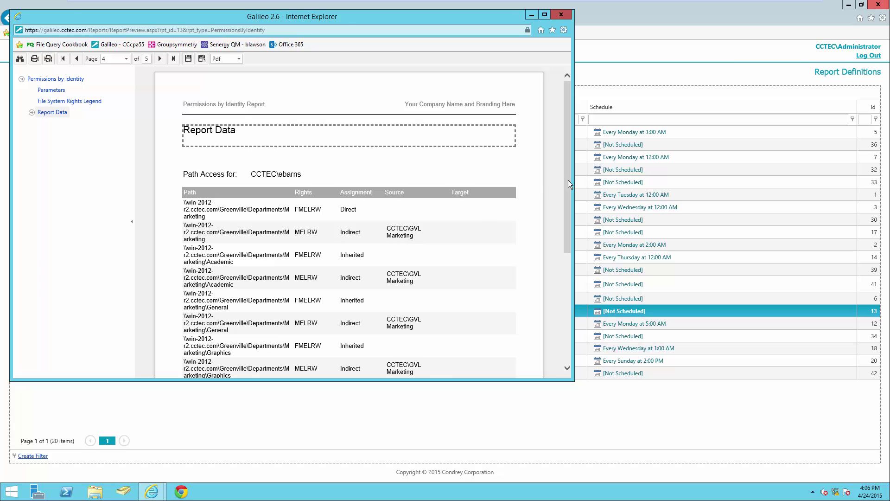
left_click_drag(569, 184, 567, 248)
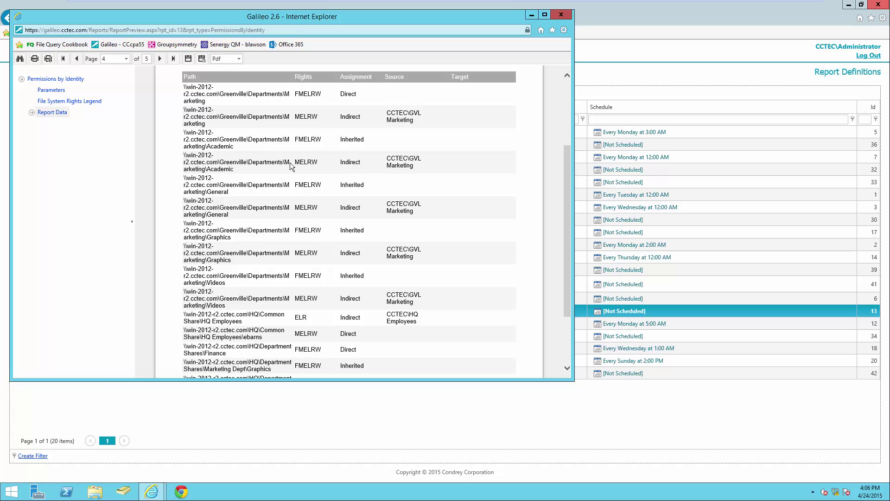
left_click(565, 17)
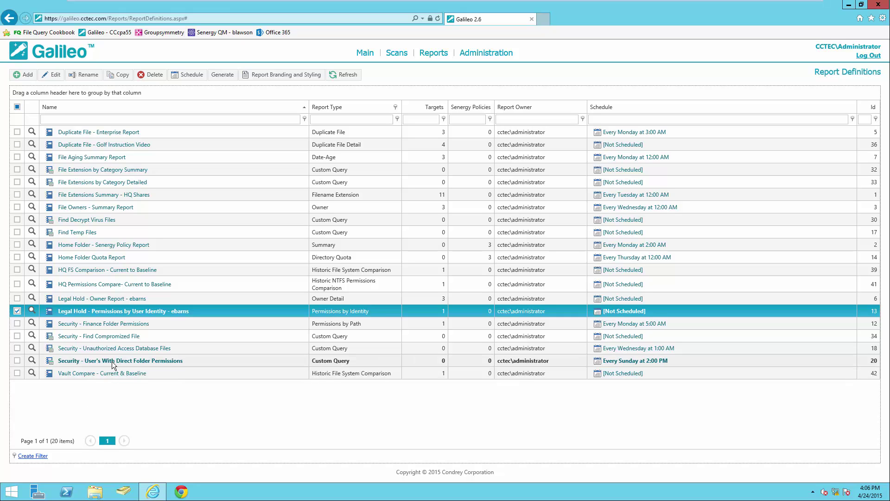
Preview the Security - User's With Direct Folder Permissions report in an enlarged window, view the Atlanta and HQ share sections, and close it
left_click(31, 360)
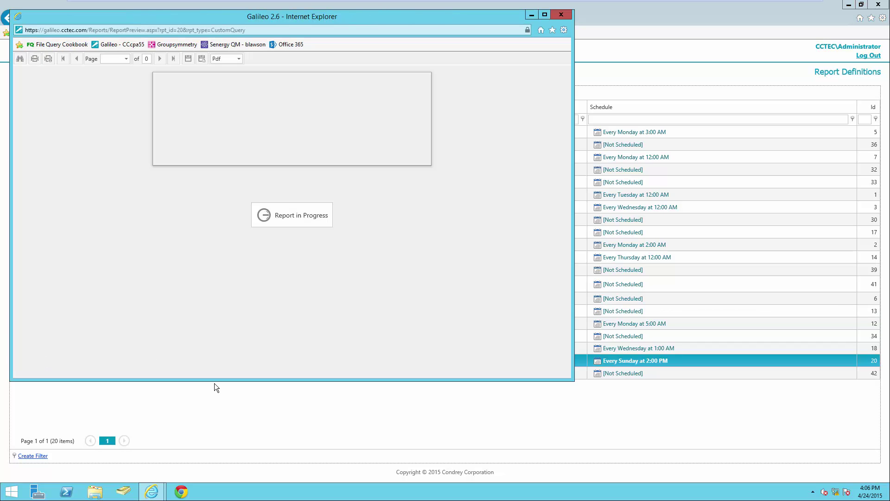
left_click_drag(216, 380, 219, 427)
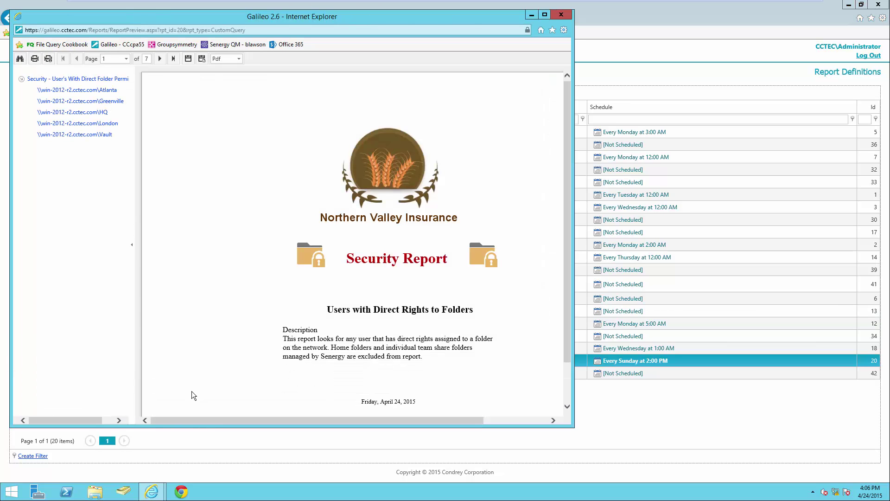
left_click_drag(574, 266, 717, 259)
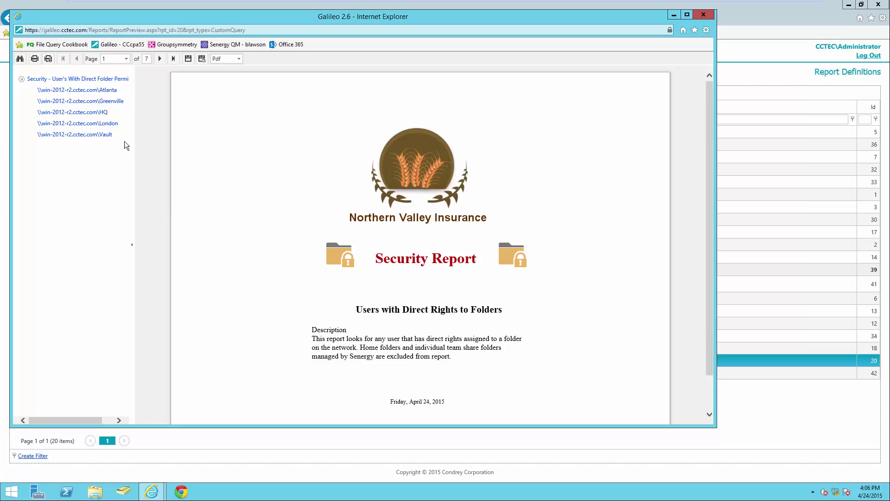
left_click(93, 90)
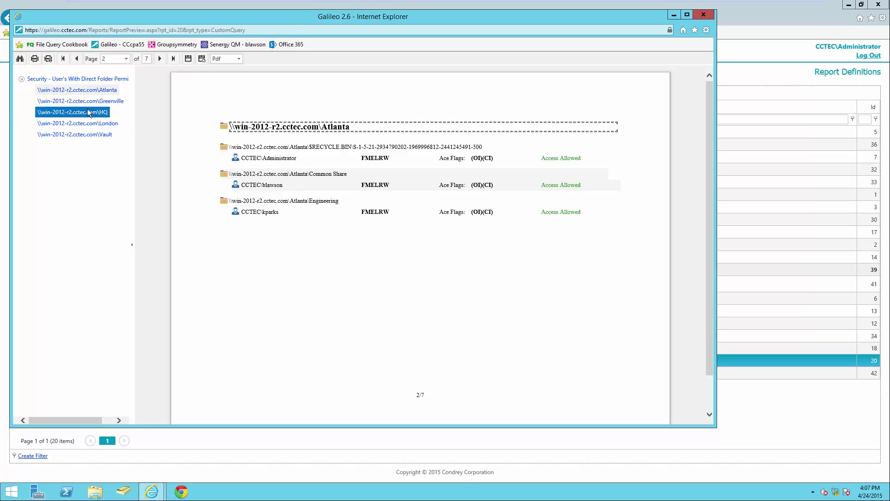
left_click(85, 116)
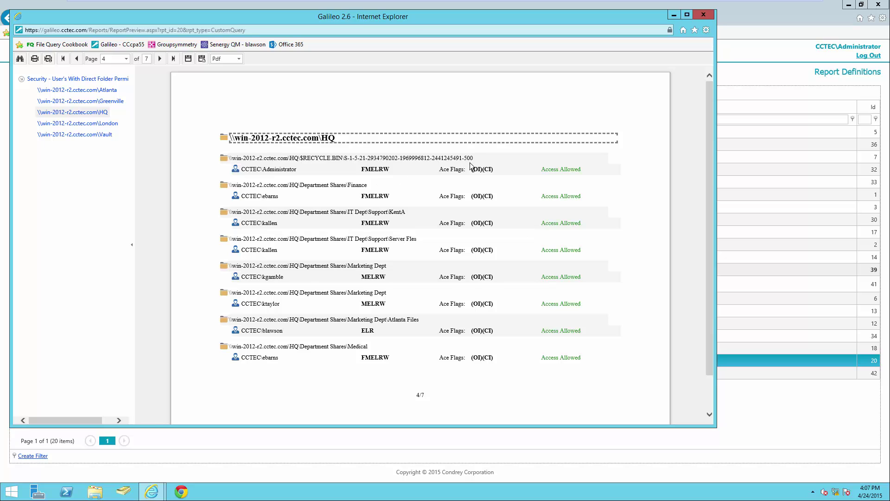
left_click(710, 17)
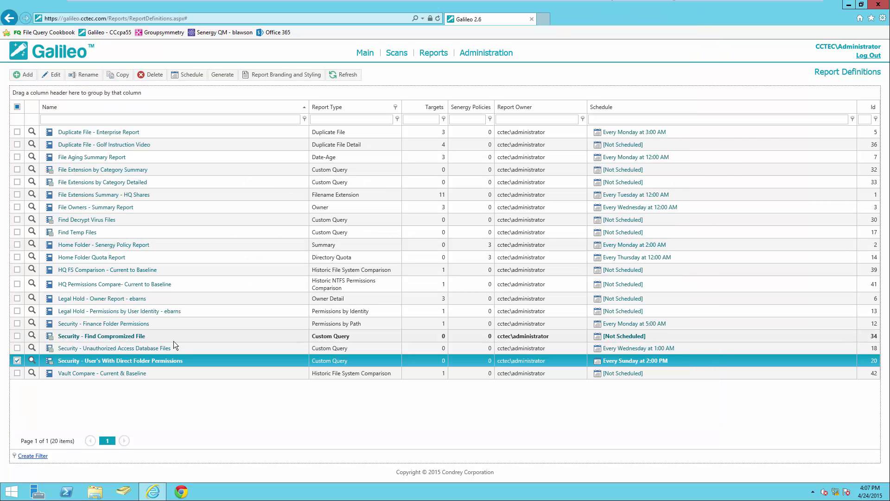
Preview the Security - Finance Folder Permissions report in a taller window and review the identity access lists in Report Data
left_click(31, 324)
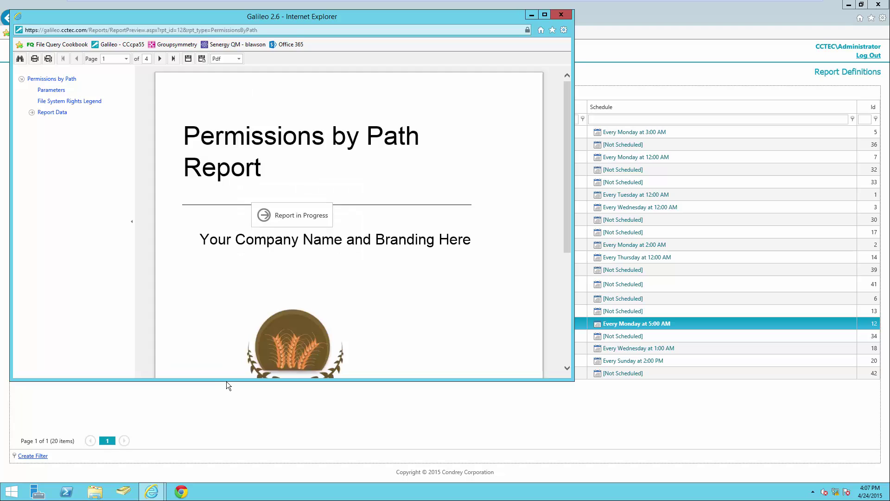
left_click_drag(226, 381, 224, 438)
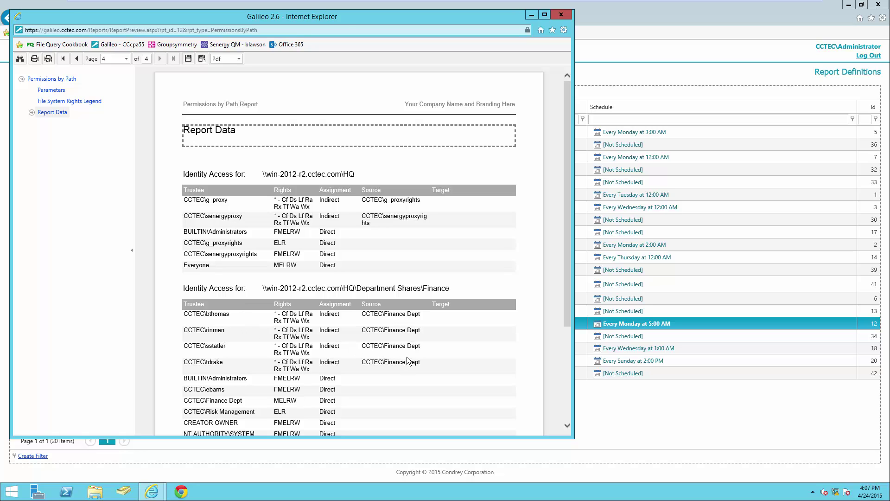
left_click_drag(567, 278, 566, 338)
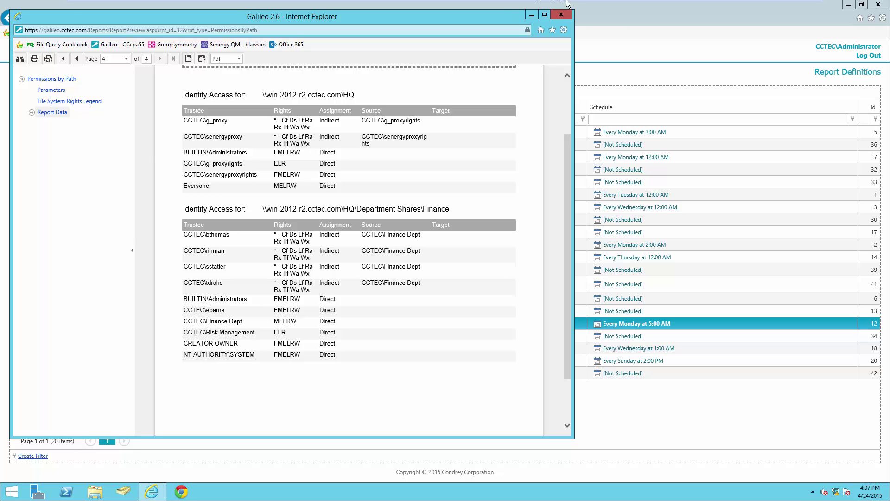
Close the Finance report, preview the Security - Unauthorized Access Database Files report in a maximized window, view the first few owners' file lists, and close it
left_click(561, 16)
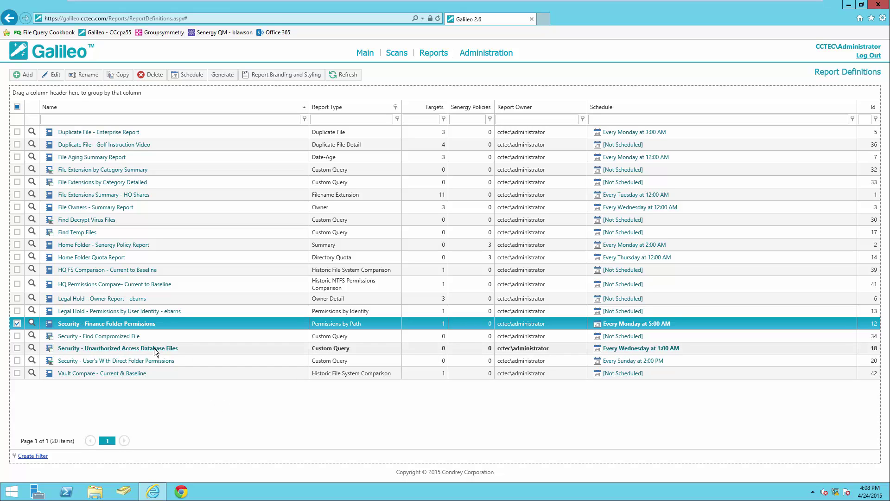
left_click(31, 349)
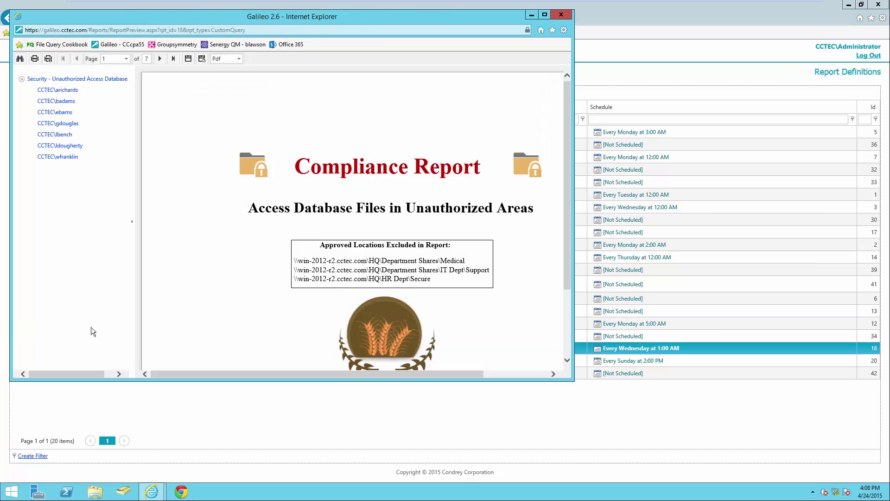
left_click(545, 14)
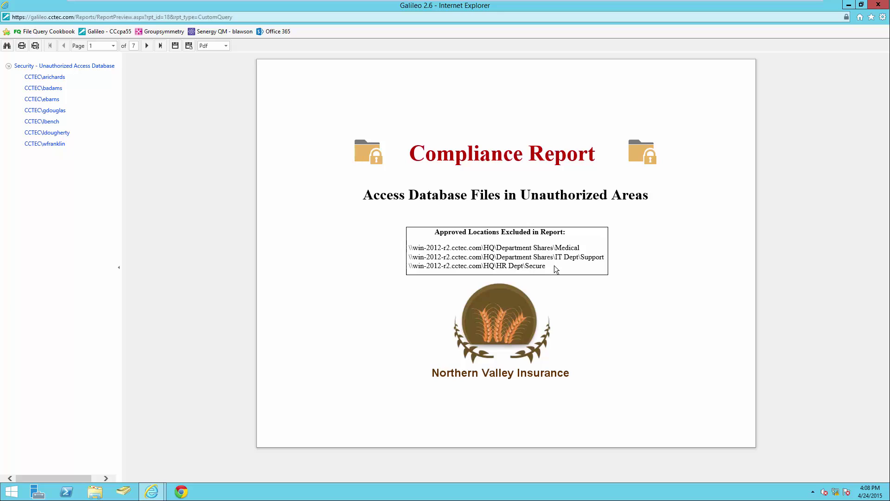
left_click(53, 78)
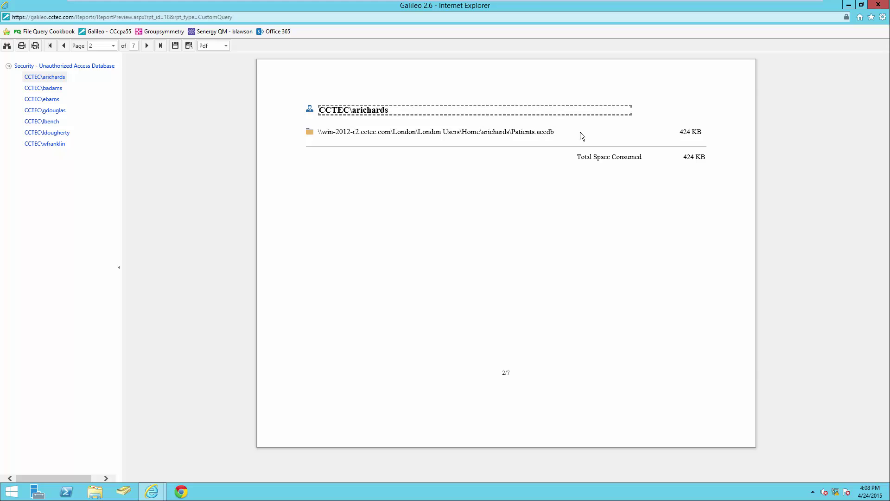
left_click(44, 88)
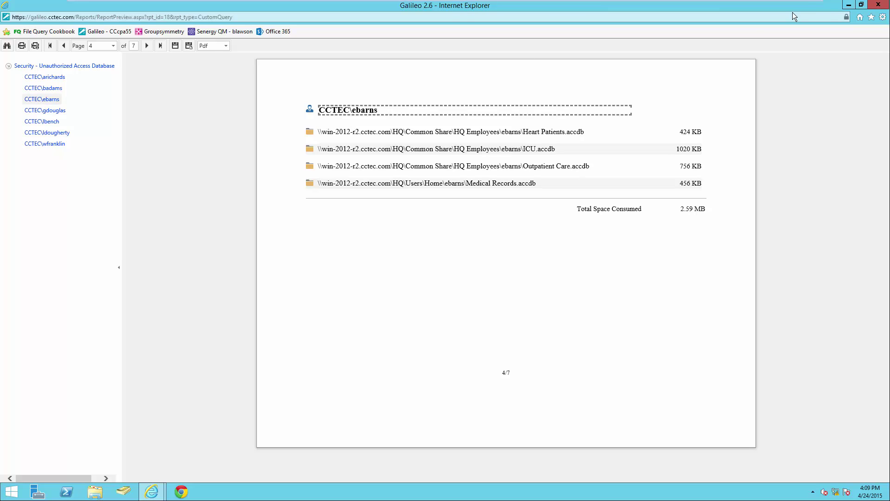
left_click(879, 5)
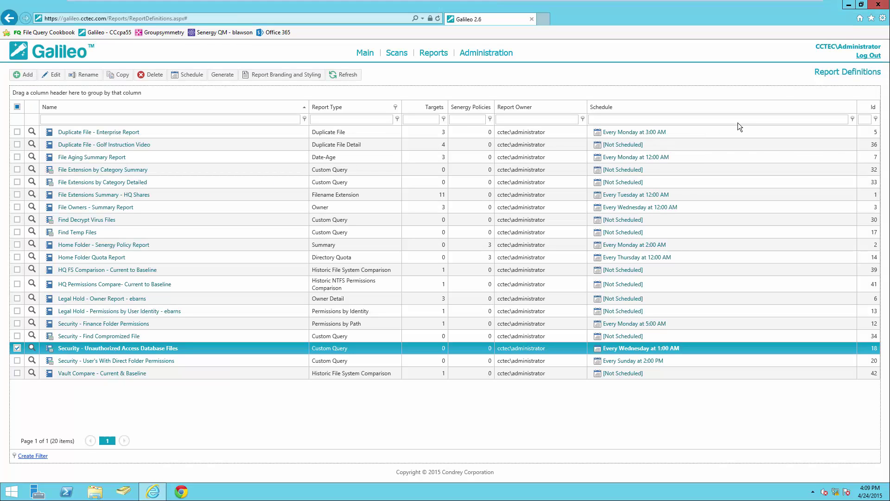
Preview the Security - Find Compromised File report, review the Patients.accdb locations on page 2, and close it
left_click(32, 335)
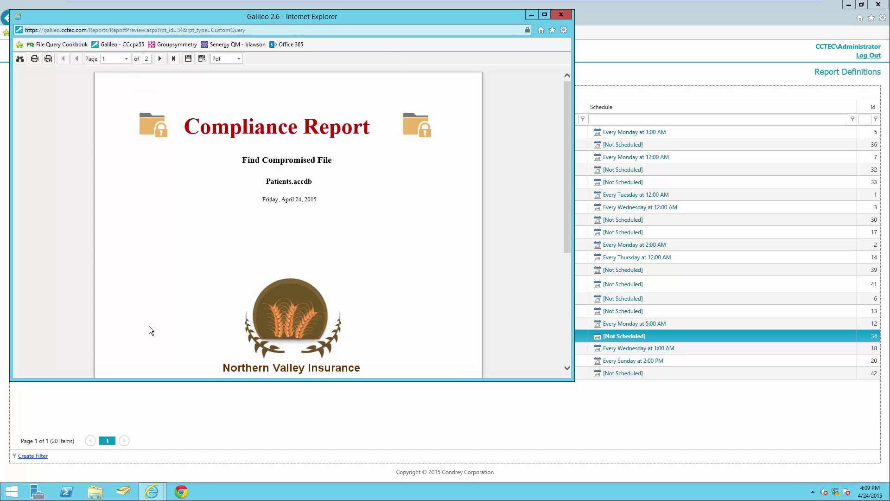
left_click_drag(566, 197, 567, 286)
left_click(161, 58)
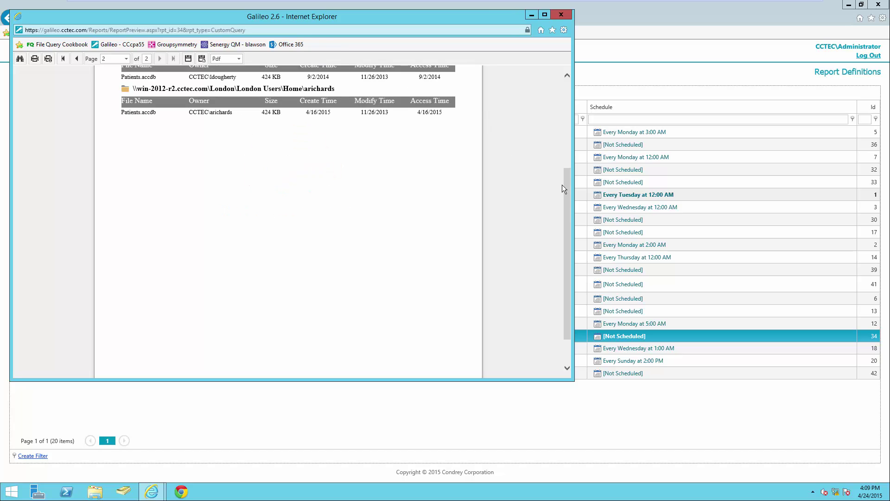
left_click_drag(562, 185, 581, 107)
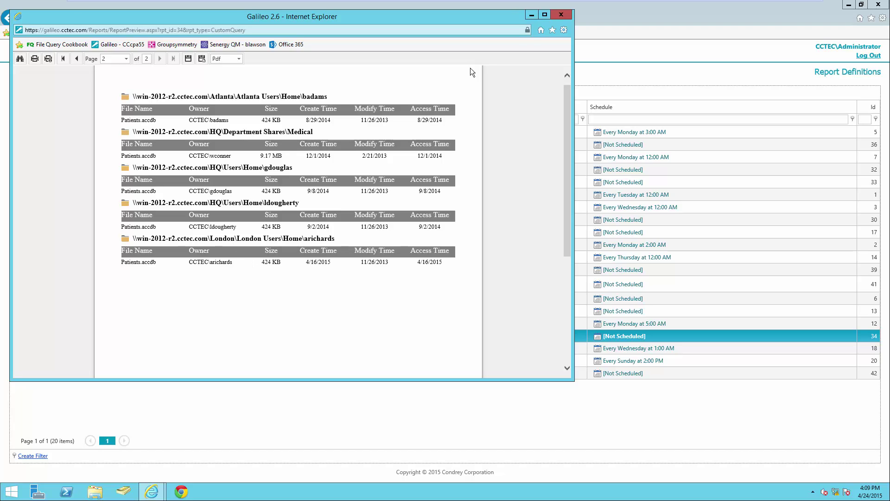
left_click(562, 12)
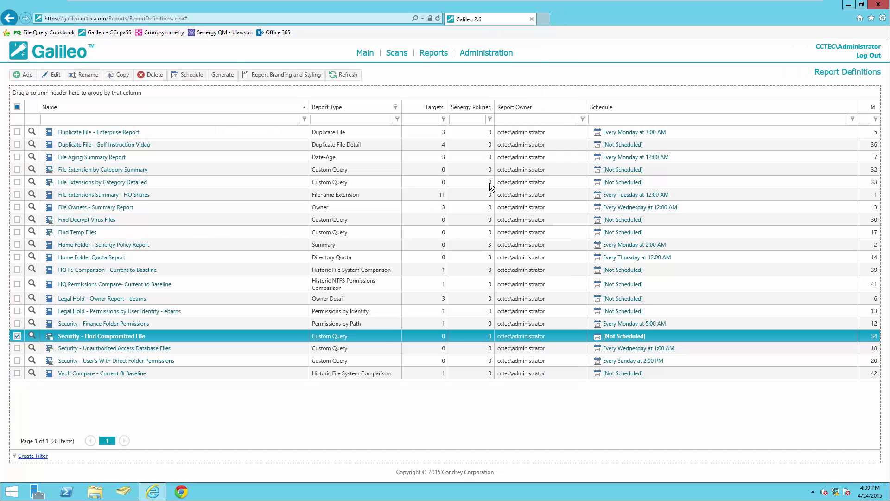